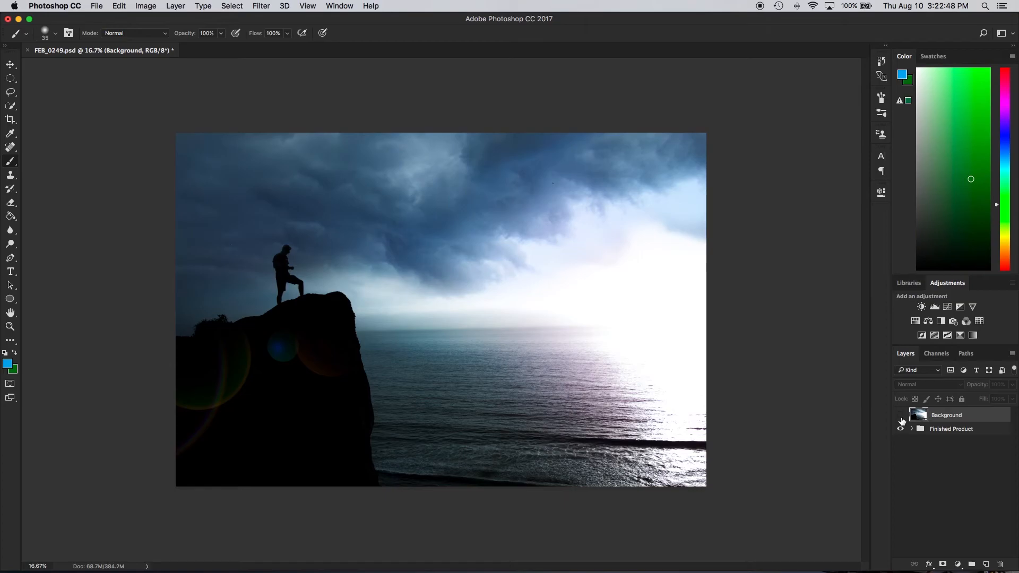
Show the Background layer and scale and position the placed storm photo img_1750 to span the canvas's full width, about 90.17% wide and 77.20% high
click(901, 417)
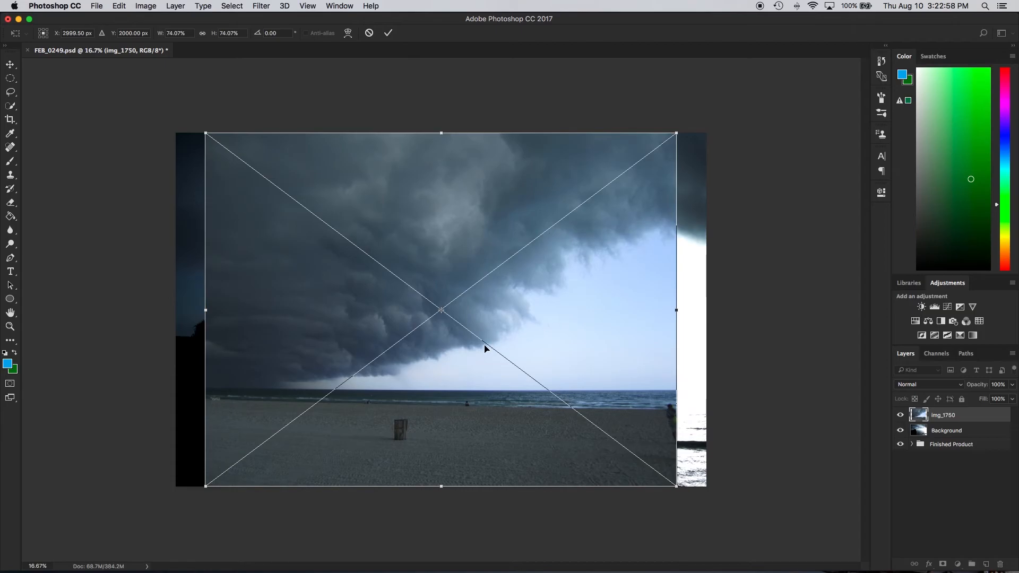
drag(475, 412, 447, 368)
drag(649, 269, 710, 265)
drag(583, 325, 573, 321)
drag(701, 444, 741, 457)
drag(621, 429, 608, 422)
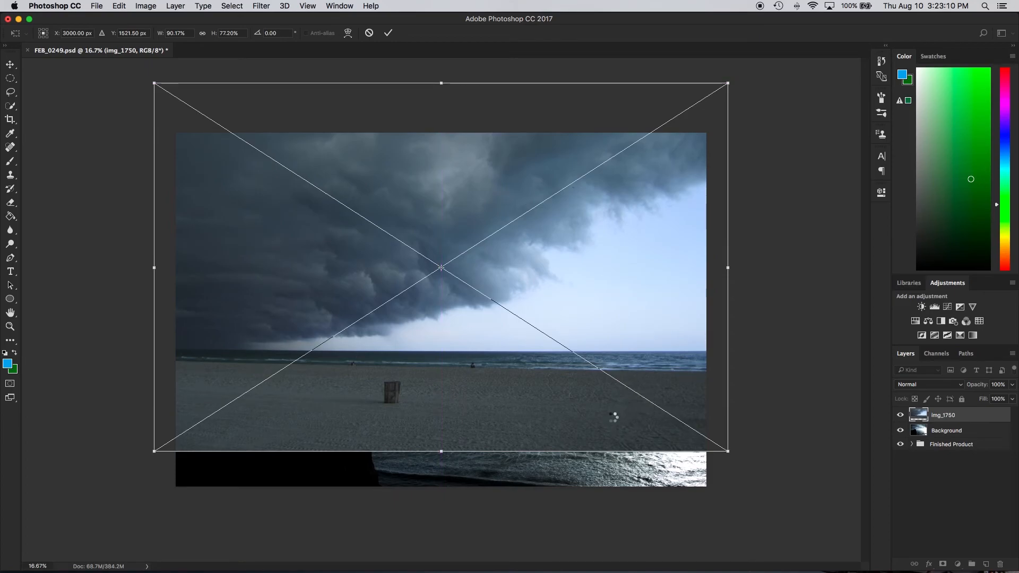
key(Return)
key(b)
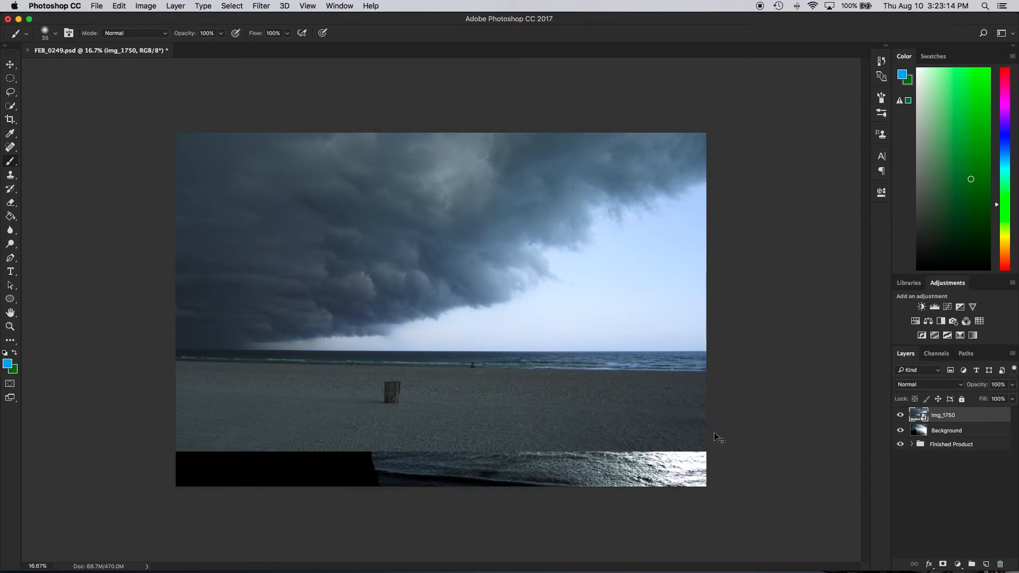
key(super+t)
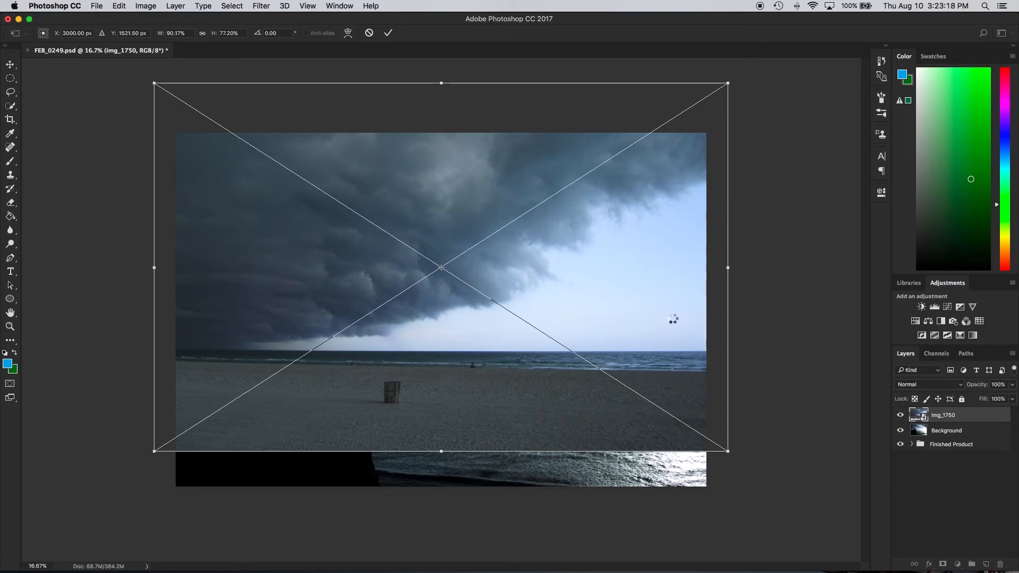
key(Escape)
key(b)
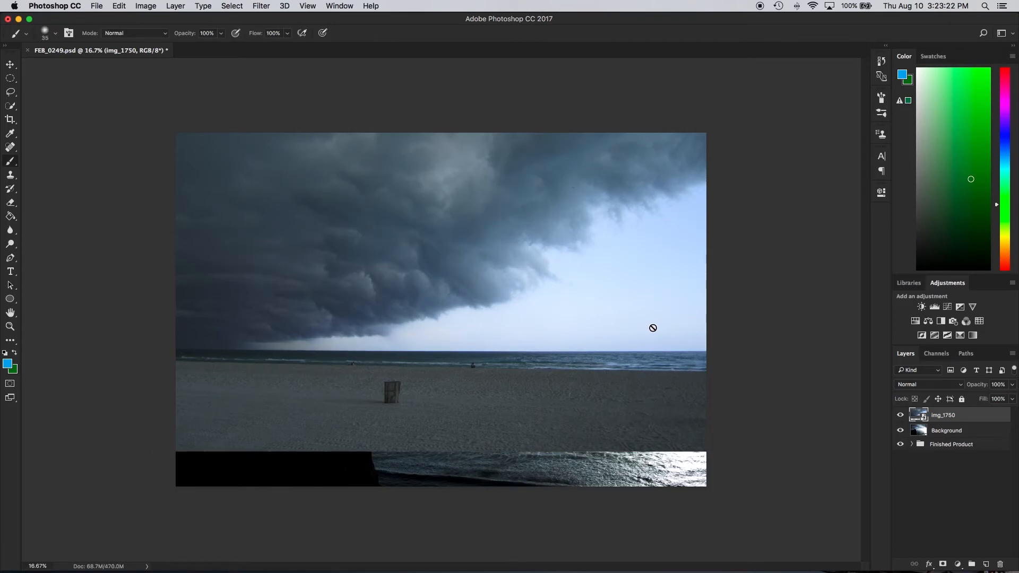
Add a layer mask to the img_1750 layer, inverting it to black and back to white
click(942, 565)
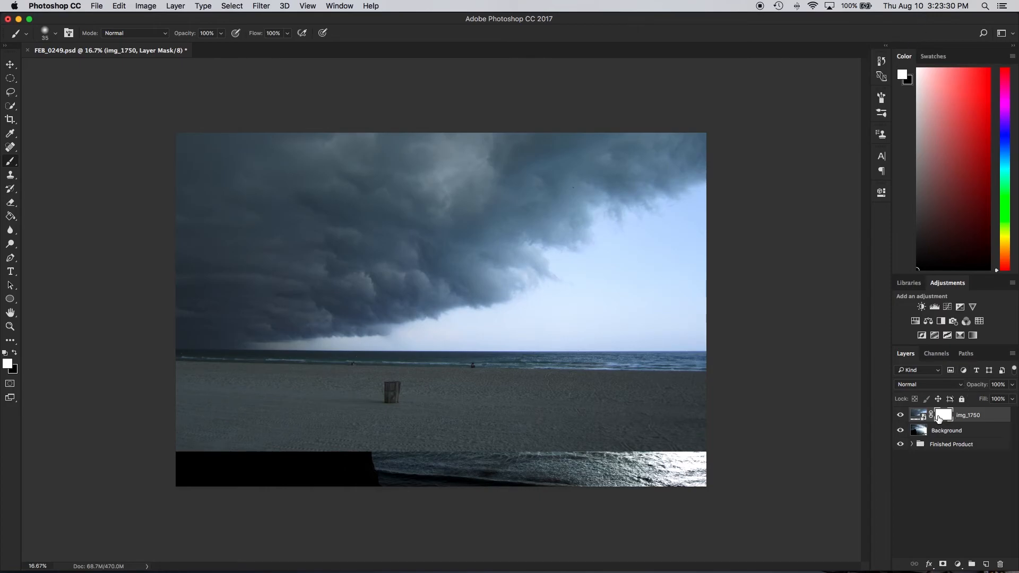
mouse_move(944, 571)
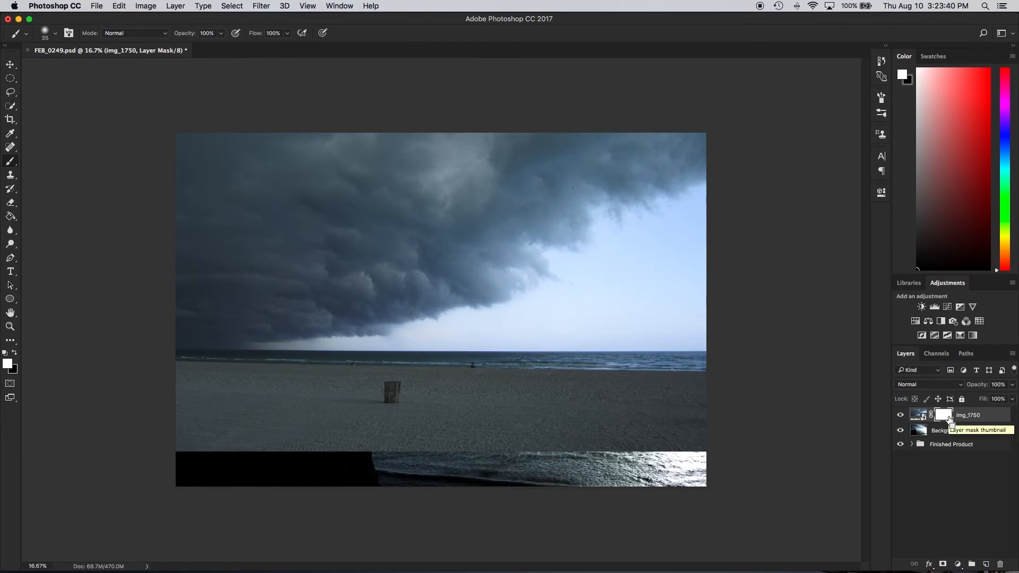
key(super+i)
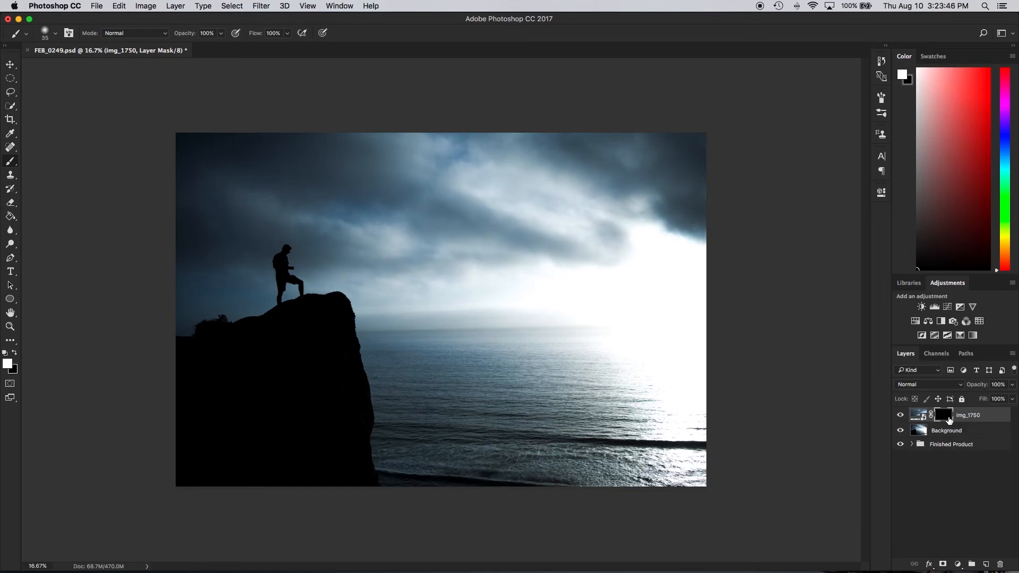
key(super+i)
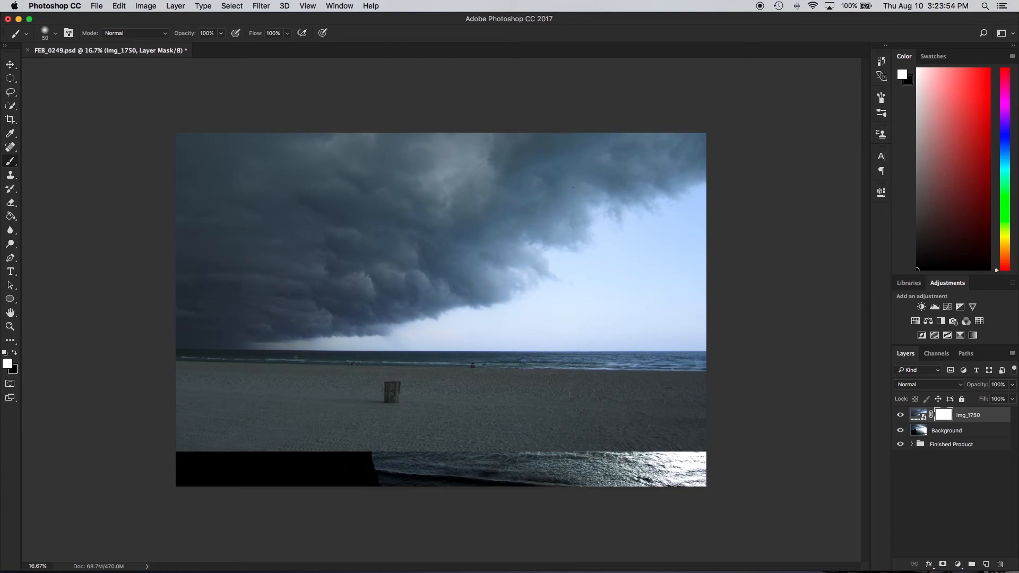
Paint black on the img_1750 mask with a soft 900 px brush to hide the beach and bring back the cliff, sea and bright horizon
key(bracketright)
key(bracketright)
key(bracketright)
key(bracketright)
key(bracketright)
key(bracketright)
key(bracketright)
key(bracketright)
key(bracketright)
key(bracketright)
key(bracketright)
key(bracketright)
key(bracketright)
key(x)
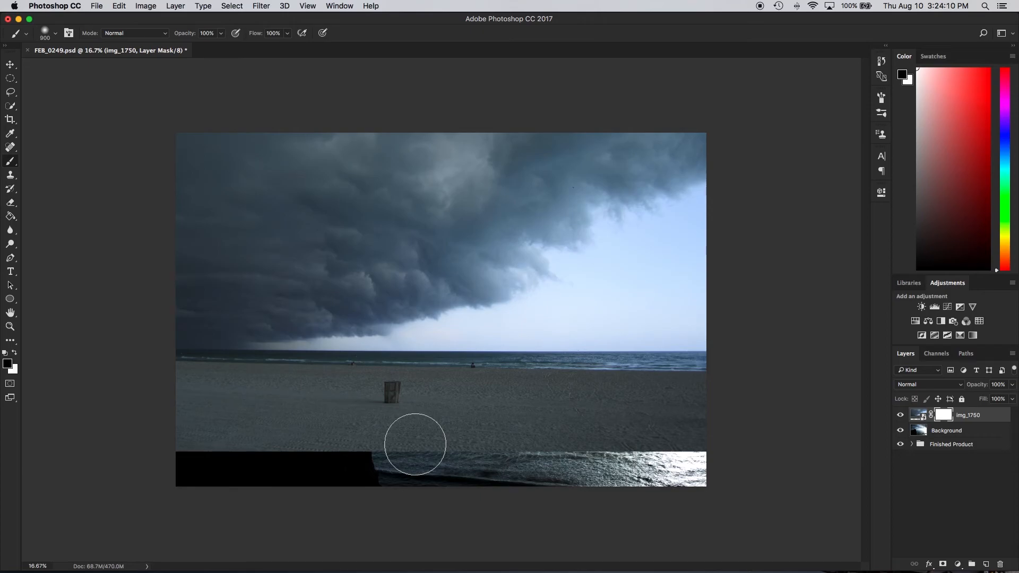
mouse_move(261, 457)
mouse_down()
mouse_move(209, 444)
mouse_move(247, 432)
mouse_move(251, 445)
mouse_move(158, 442)
mouse_move(377, 430)
mouse_up()
drag(469, 422, 599, 419)
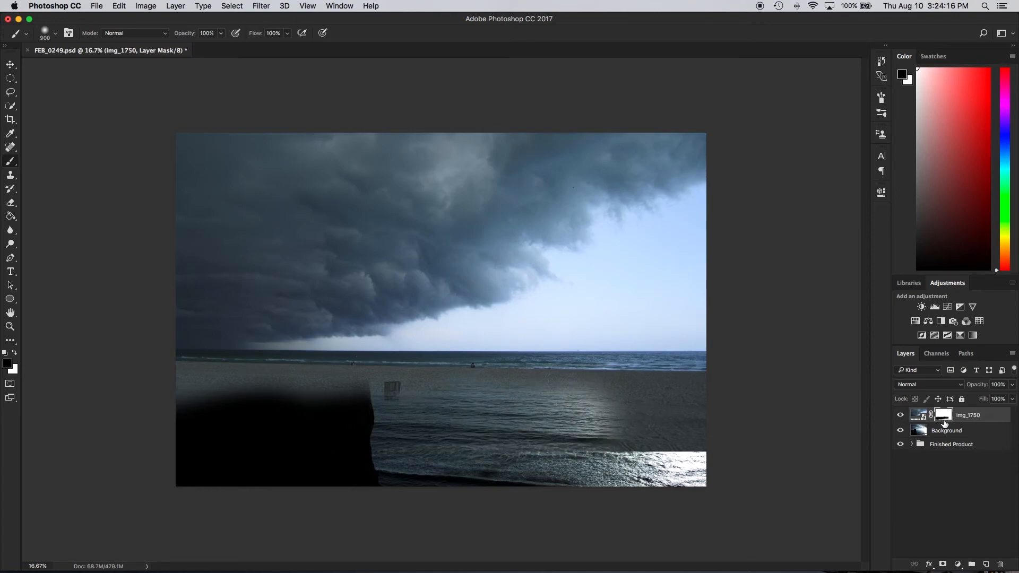
mouse_move(714, 444)
mouse_down()
mouse_move(635, 410)
mouse_move(607, 453)
mouse_move(665, 395)
mouse_move(630, 409)
mouse_move(699, 353)
mouse_move(657, 332)
mouse_move(560, 397)
mouse_move(629, 319)
mouse_move(690, 298)
mouse_move(636, 297)
mouse_move(561, 355)
mouse_move(608, 268)
mouse_move(691, 236)
mouse_move(698, 217)
mouse_move(620, 314)
mouse_move(519, 337)
mouse_move(452, 370)
mouse_move(470, 345)
mouse_move(420, 355)
mouse_move(371, 385)
mouse_move(287, 391)
mouse_move(338, 375)
mouse_move(239, 393)
mouse_move(309, 374)
mouse_move(217, 378)
mouse_move(160, 366)
mouse_move(305, 348)
mouse_move(291, 339)
mouse_move(320, 361)
mouse_move(324, 324)
mouse_move(315, 379)
mouse_move(386, 356)
mouse_move(196, 365)
mouse_move(189, 410)
mouse_move(316, 350)
mouse_move(208, 356)
mouse_move(312, 327)
mouse_up()
Reveal the standing man and the cliff's upper edge by painting black on the mask with a 100 px brush
scroll(247, 260, up, 5)
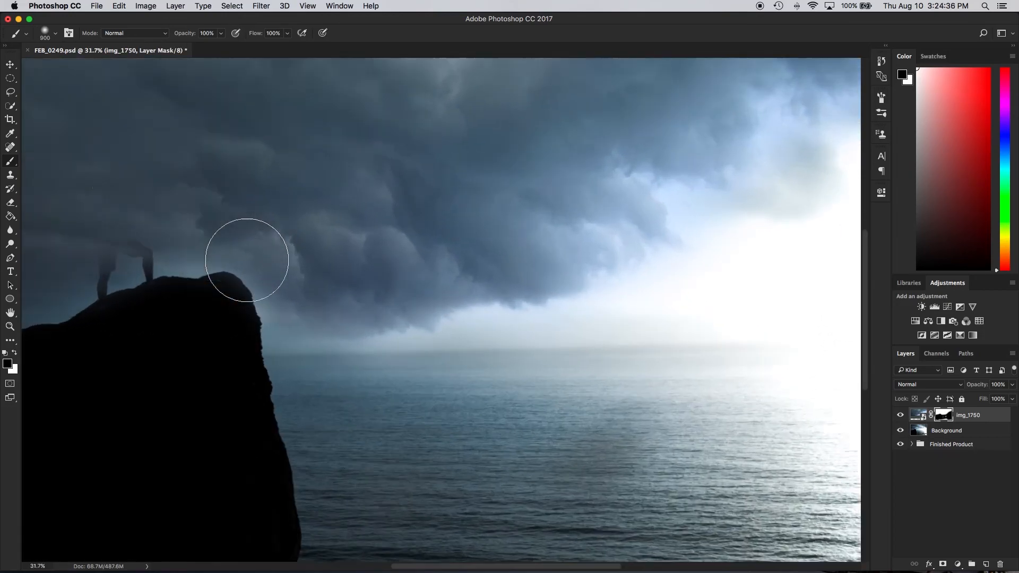
scroll(247, 260, up, 2)
key(bracketleft)
key(bracketleft)
key(bracketleft)
key(bracketleft)
key(bracketleft)
key(bracketleft)
key(bracketleft)
key(bracketleft)
mouse_move(301, 278)
mouse_down()
mouse_move(299, 185)
mouse_move(299, 203)
mouse_move(311, 171)
mouse_move(316, 241)
mouse_move(335, 240)
mouse_move(282, 215)
mouse_move(295, 320)
mouse_move(311, 261)
mouse_move(342, 267)
mouse_move(314, 251)
mouse_move(344, 275)
mouse_move(352, 304)
mouse_move(349, 270)
mouse_move(307, 260)
mouse_move(300, 331)
mouse_move(378, 306)
mouse_move(310, 322)
mouse_move(442, 304)
mouse_move(478, 361)
mouse_move(333, 361)
mouse_move(275, 349)
mouse_up()
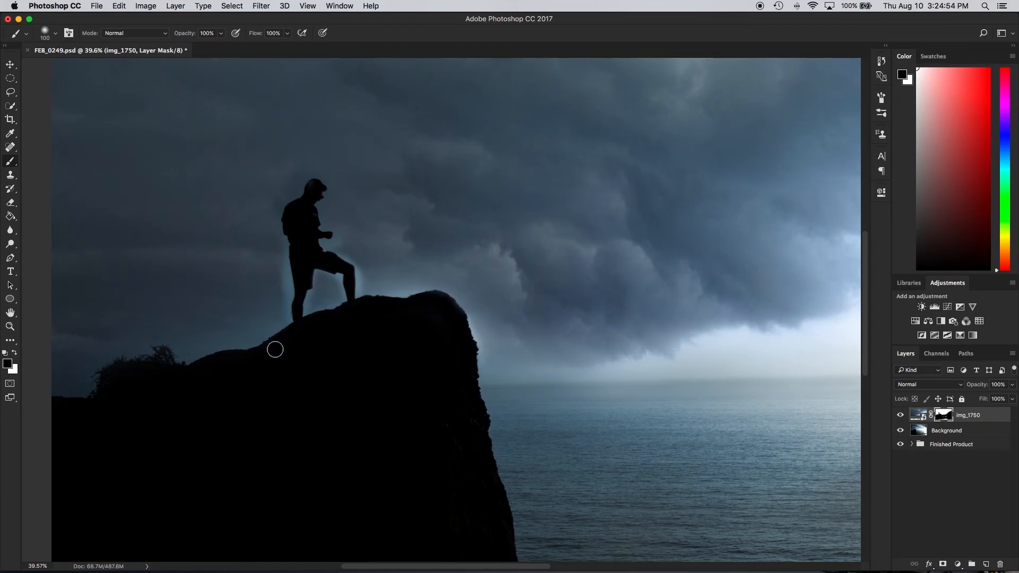
Paint white on the mask around the man's legs, back and head to restore the storm clouds and reduce the halo
key(x)
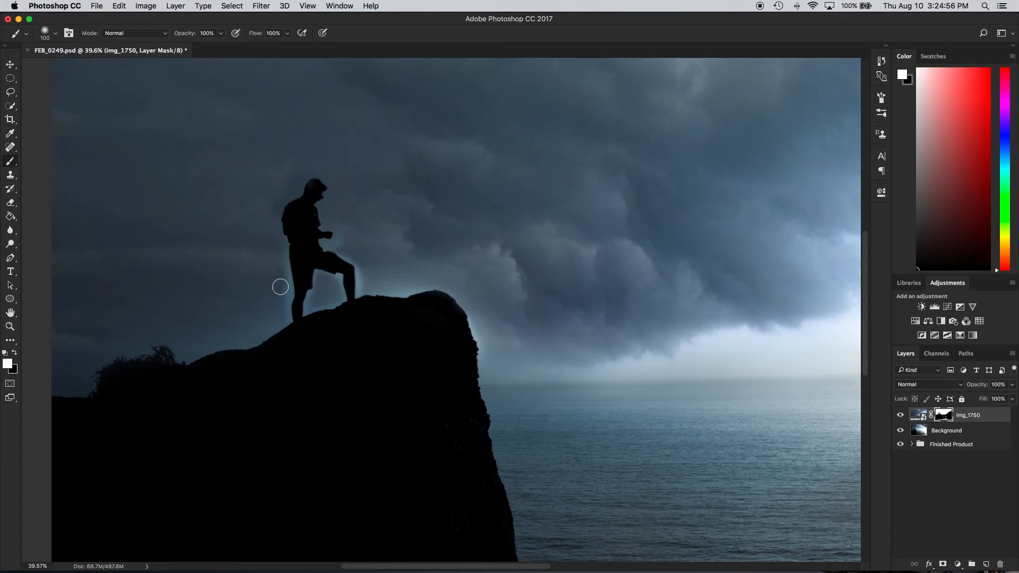
drag(280, 312, 316, 297)
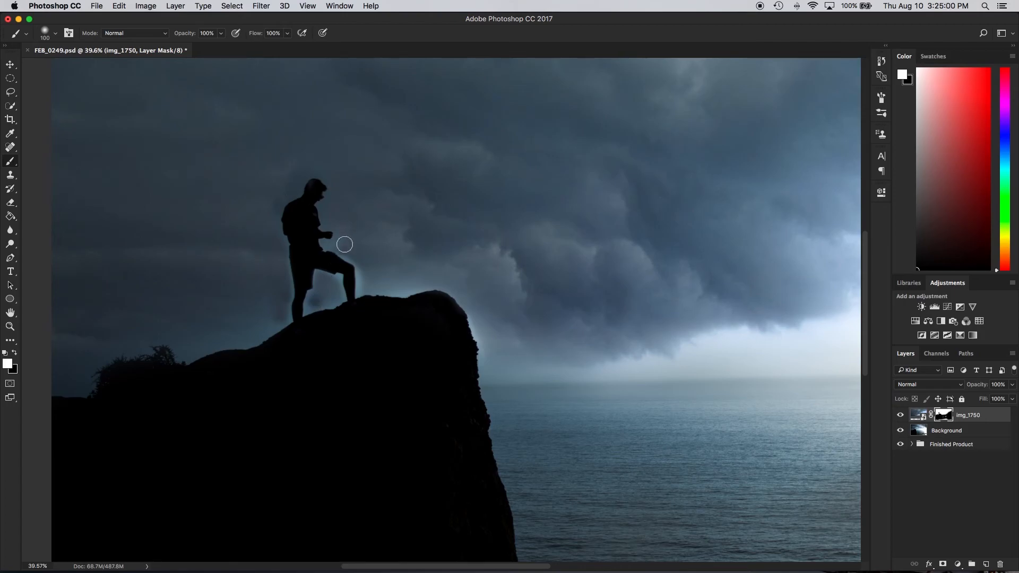
mouse_move(291, 193)
mouse_down()
mouse_move(278, 205)
mouse_move(305, 177)
mouse_move(330, 176)
mouse_move(314, 199)
mouse_move(318, 185)
mouse_up()
key(x)
key(super+minus)
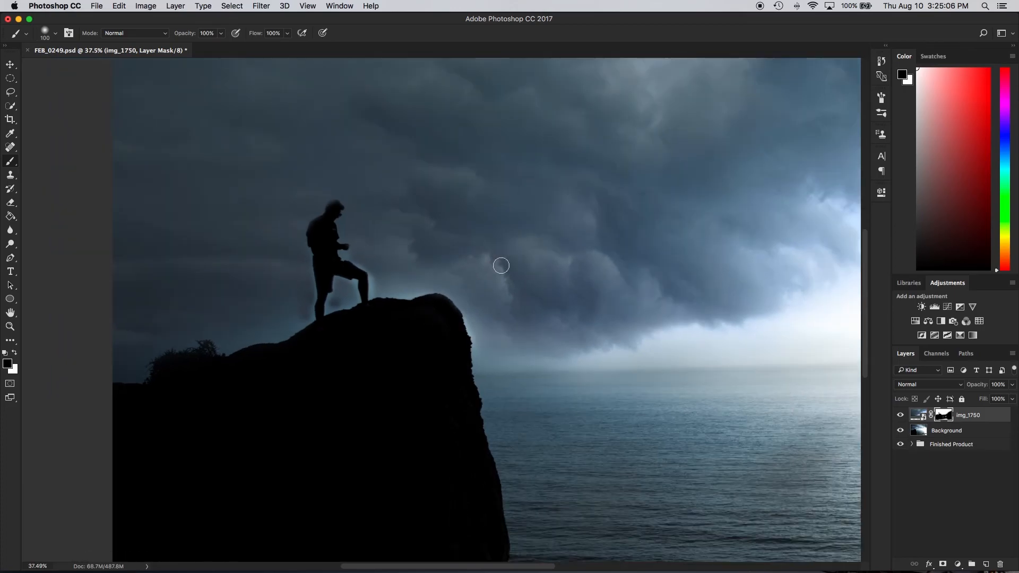
key(super+0)
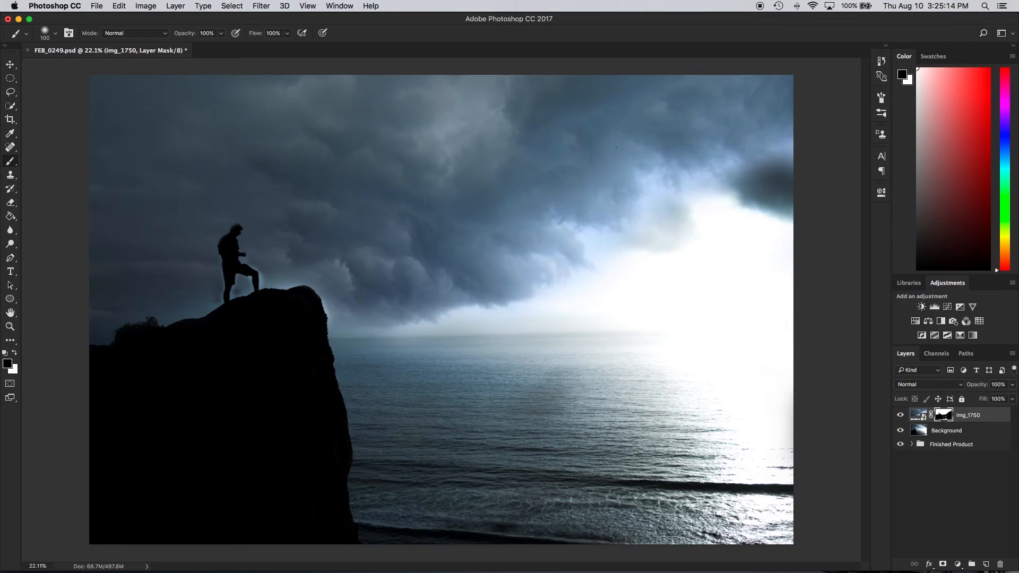
Create a new empty layer above img_1750 and compare the image with the storm photo hidden and shown
right_click(961, 481)
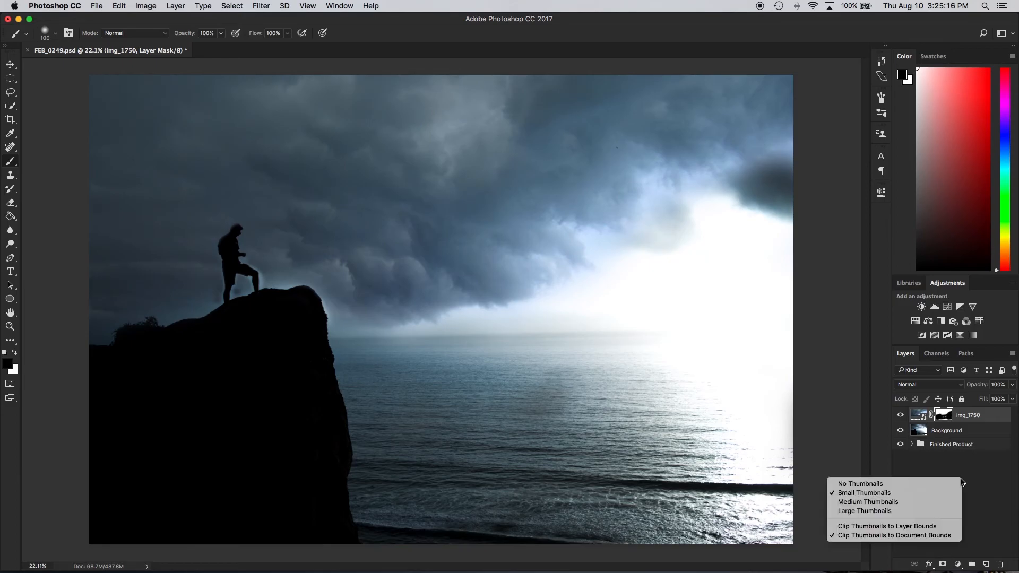
click(969, 461)
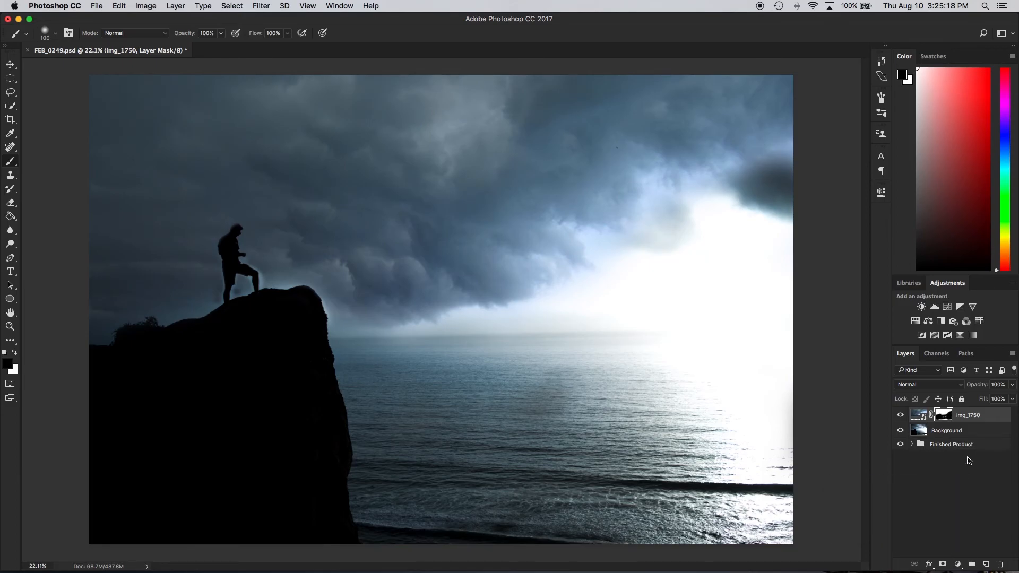
key(alt+shift+super+n)
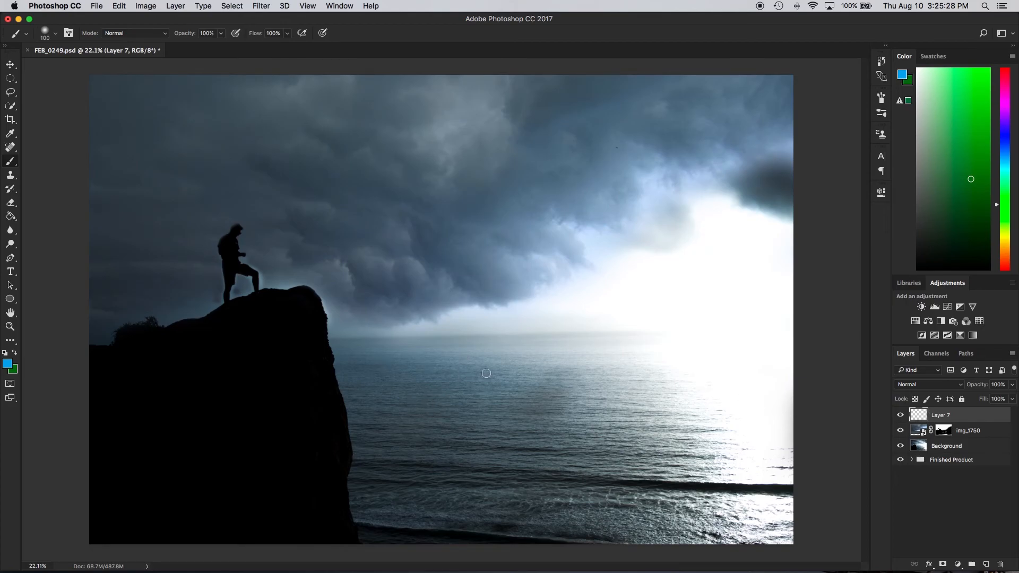
click(900, 431)
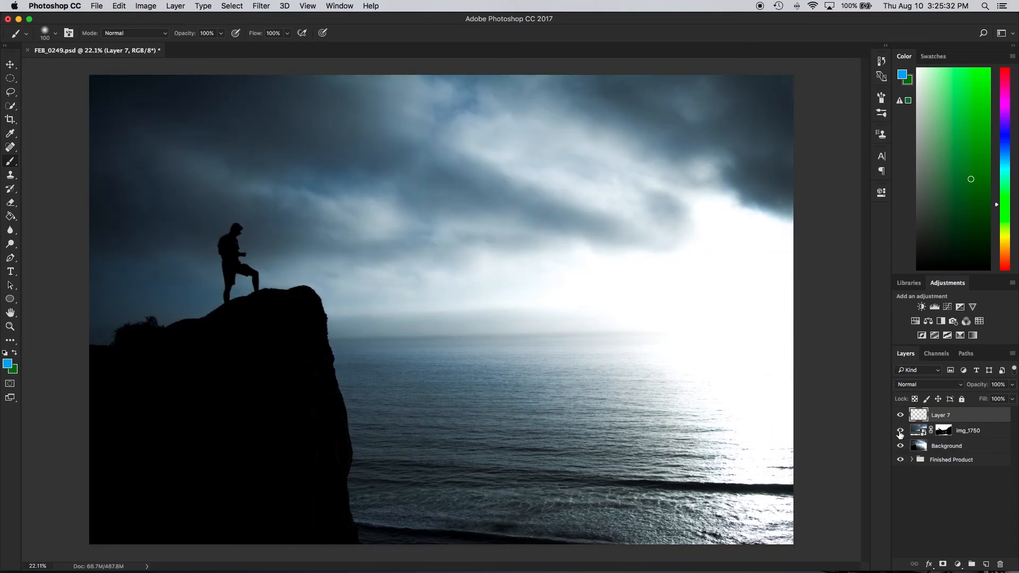
click(900, 430)
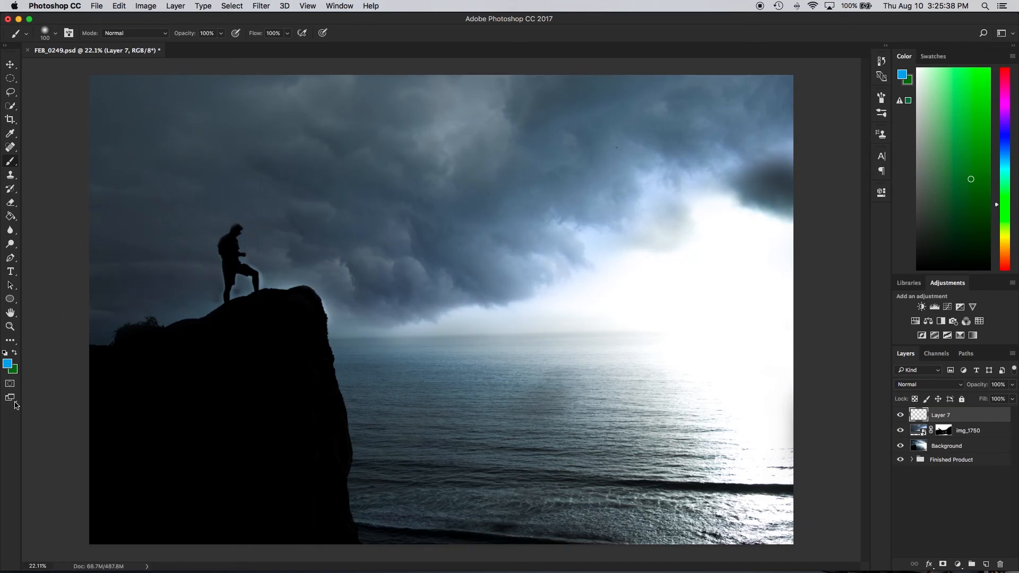
Set the background colour to a muted medium blue
mouse_move(1003, 133)
mouse_down()
mouse_move(1006, 163)
mouse_move(942, 225)
mouse_up()
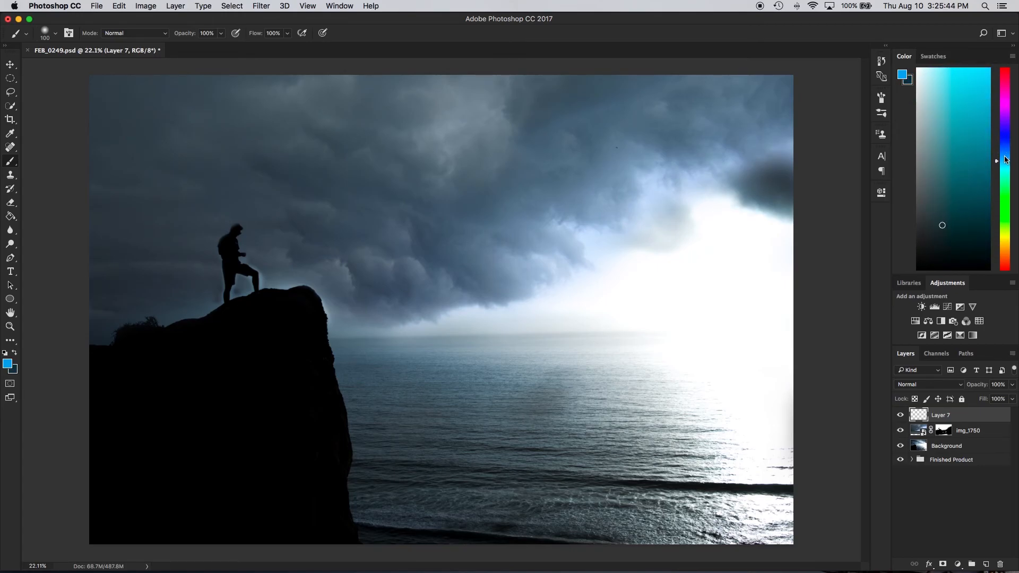
drag(1006, 159, 1006, 146)
drag(944, 216, 948, 157)
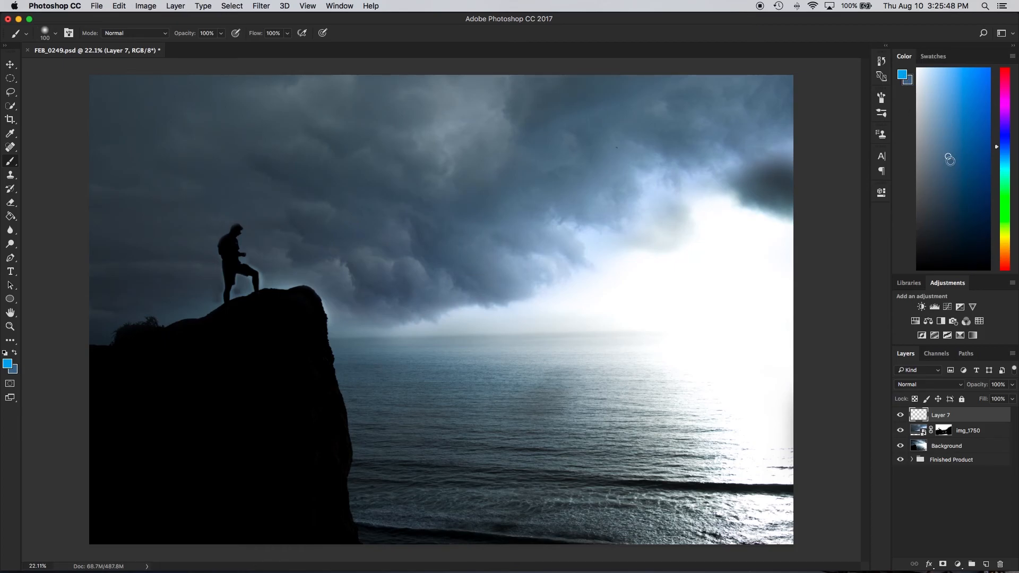
drag(949, 159, 947, 163)
Paint the muted blue over the dark clouds in the upper-left sky on Layer 7 with a soft 1200 px brush
key(bracketright)
key(bracketright)
key(bracketright)
key(bracketright)
key(bracketright)
key(bracketright)
key(bracketright)
key(bracketright)
key(bracketright)
key(bracketright)
key(bracketright)
key(bracketright)
key(bracketright)
key(bracketright)
key(x)
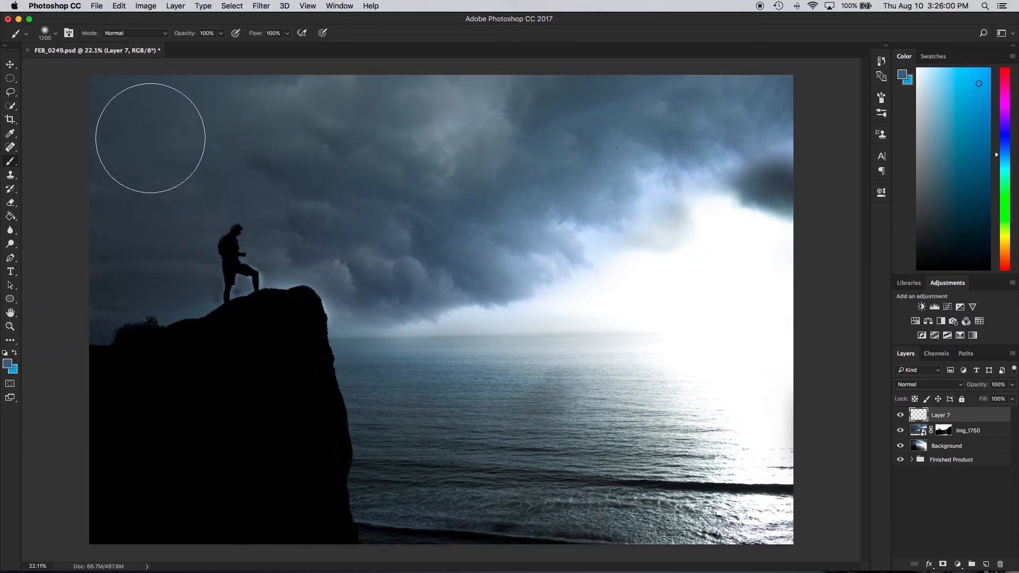
mouse_move(157, 125)
mouse_down()
mouse_move(132, 111)
mouse_move(114, 158)
mouse_move(233, 115)
mouse_move(322, 98)
mouse_move(347, 132)
mouse_move(507, 98)
mouse_move(466, 128)
mouse_move(356, 166)
mouse_move(161, 177)
mouse_move(116, 225)
mouse_move(154, 261)
mouse_up()
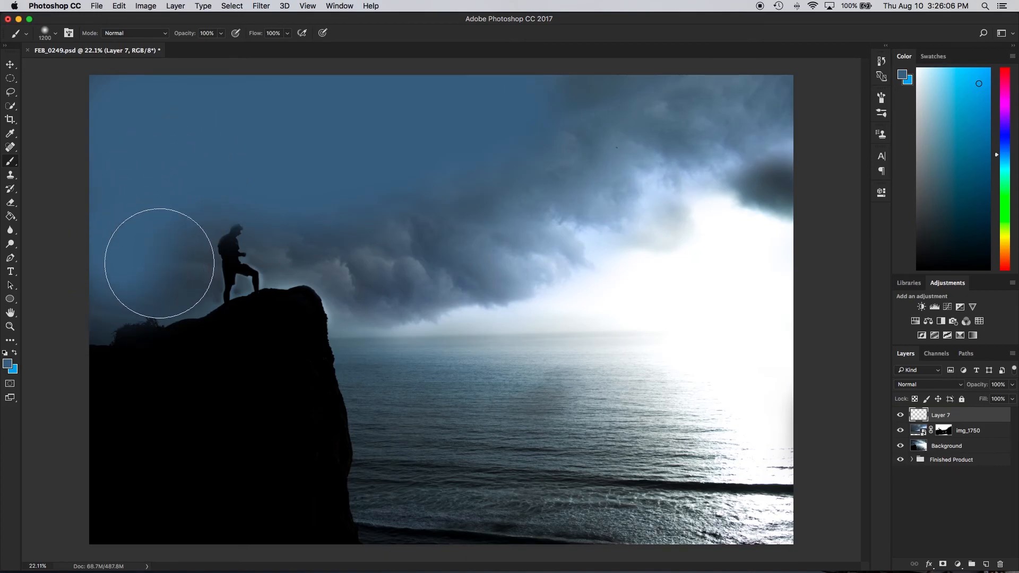
mouse_move(318, 197)
mouse_down()
mouse_move(397, 194)
mouse_move(484, 134)
mouse_move(589, 95)
mouse_up()
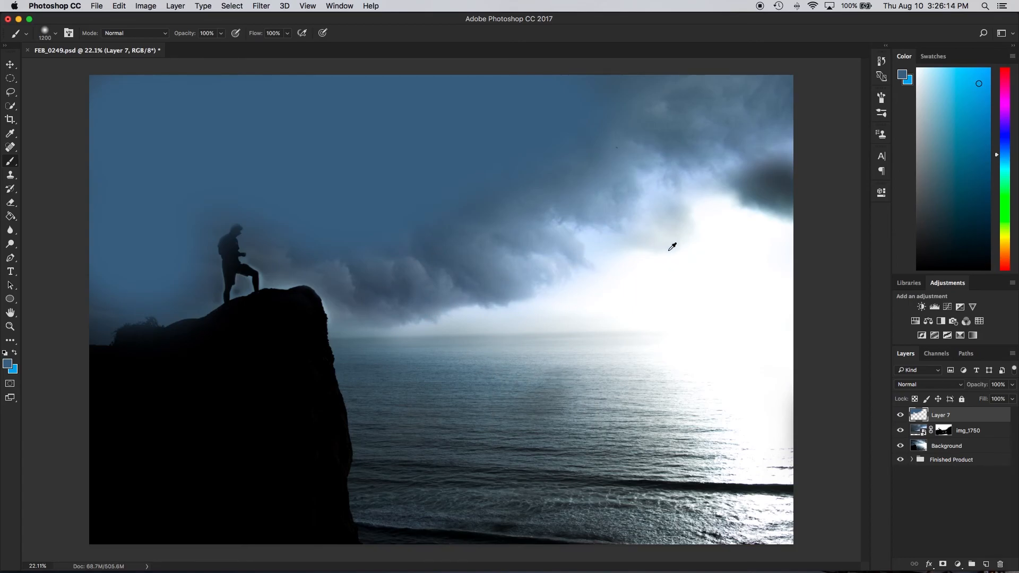
Sample a dark tone from the clouds and paint patches of it over the blue in the upper-left sky
alt+click(782, 188)
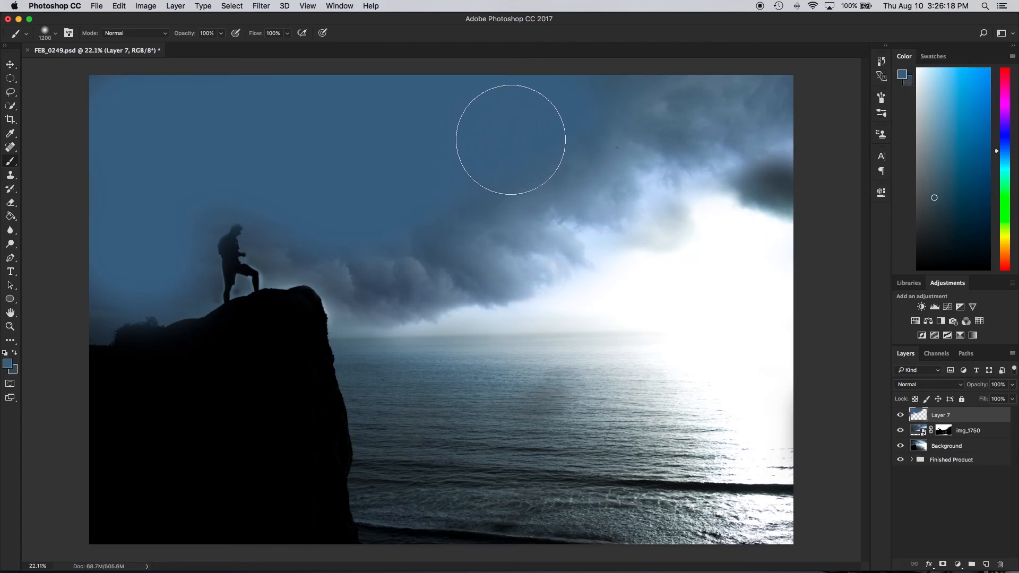
mouse_move(178, 134)
mouse_down()
mouse_move(126, 115)
mouse_move(137, 126)
mouse_move(340, 92)
mouse_move(402, 99)
mouse_move(356, 129)
mouse_move(113, 162)
mouse_move(448, 91)
mouse_move(230, 144)
mouse_move(185, 100)
mouse_move(150, 96)
mouse_move(357, 88)
mouse_move(258, 140)
mouse_up()
key(x)
key(x)
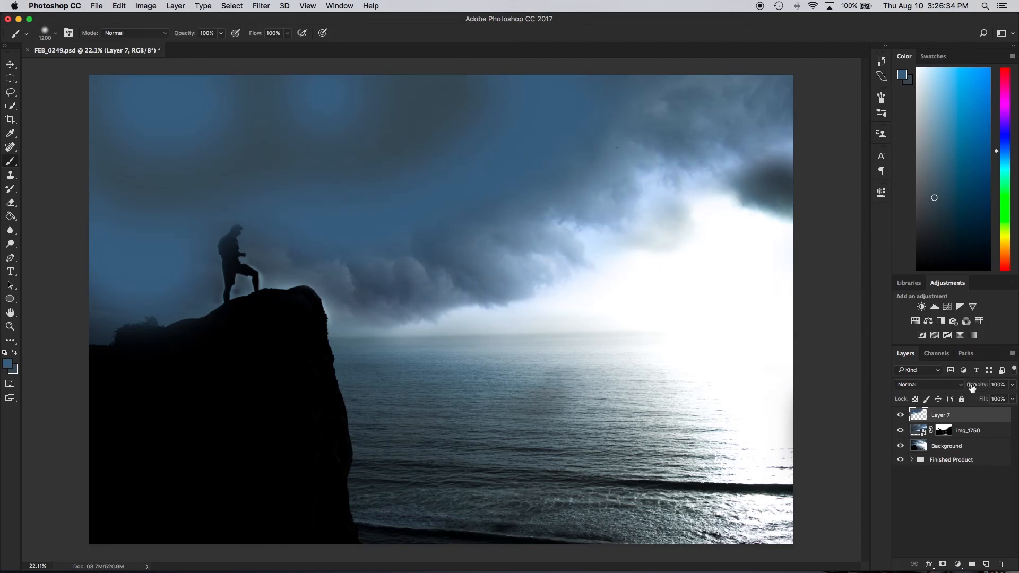
Set Layer 7's blend mode to Soft Light and its opacity to 45%
click(918, 386)
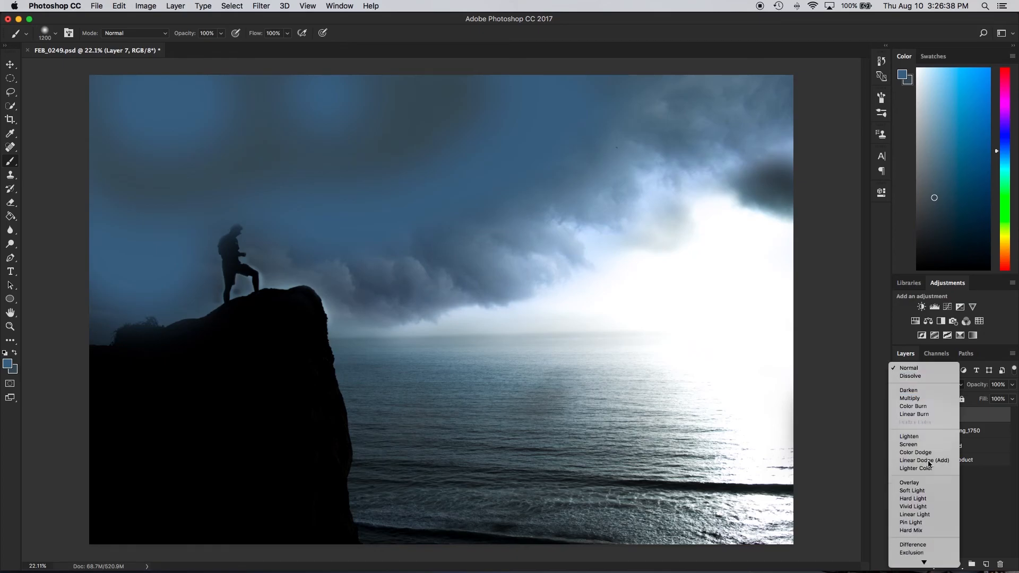
scroll(927, 480, down, 2)
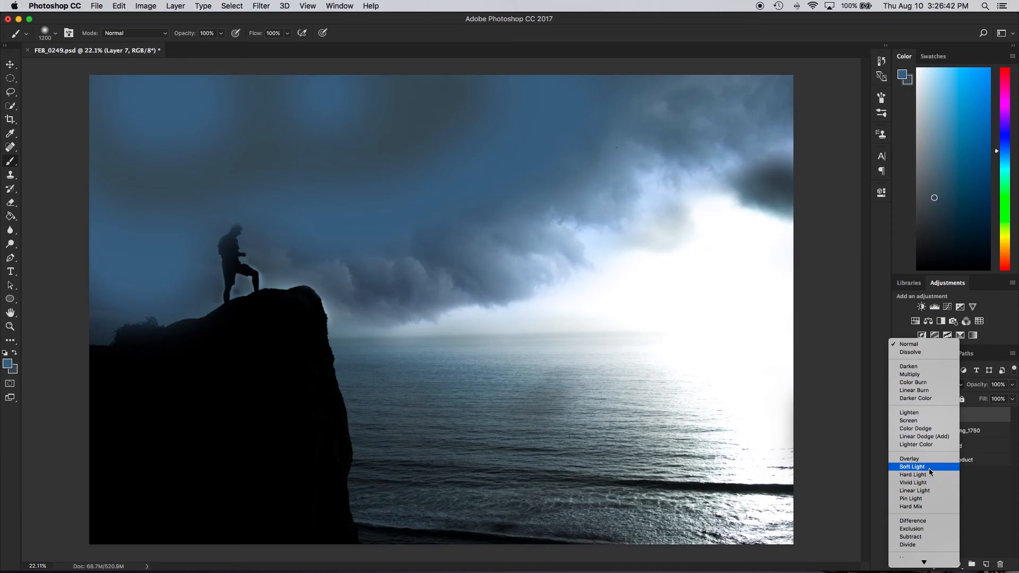
click(929, 468)
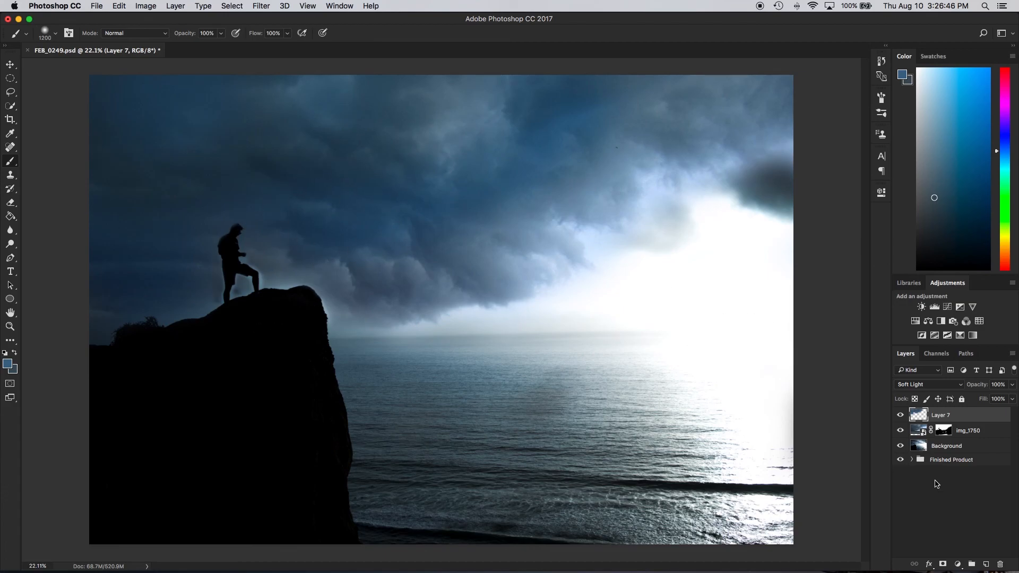
click(1010, 387)
drag(997, 399, 986, 399)
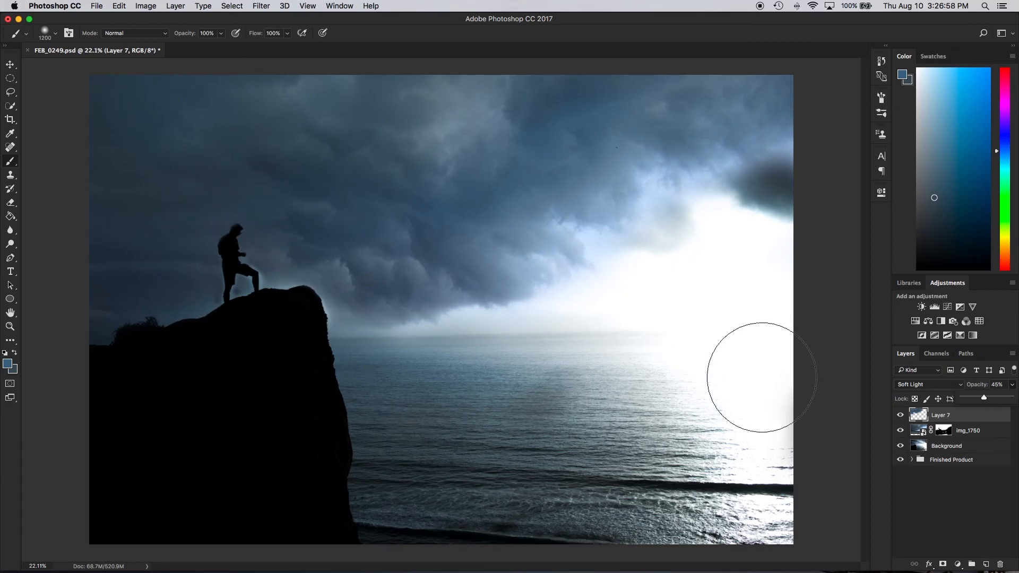
Compare the image with Layer 7 off and on, and against the Finished Product group by hiding and restoring the layers above it
click(900, 416)
click(900, 416)
drag(903, 447, 900, 420)
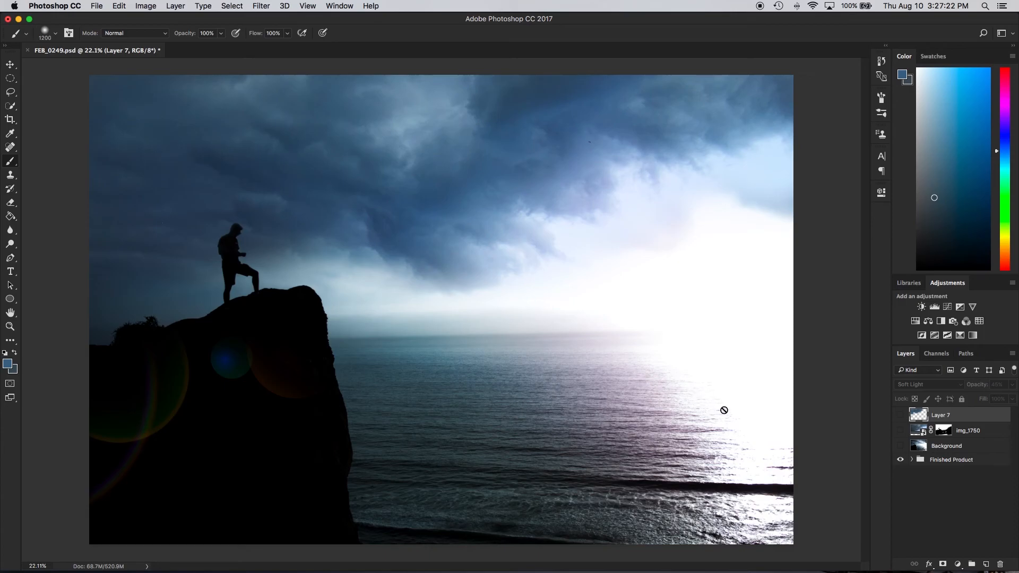
click(900, 418)
click(900, 432)
click(899, 446)
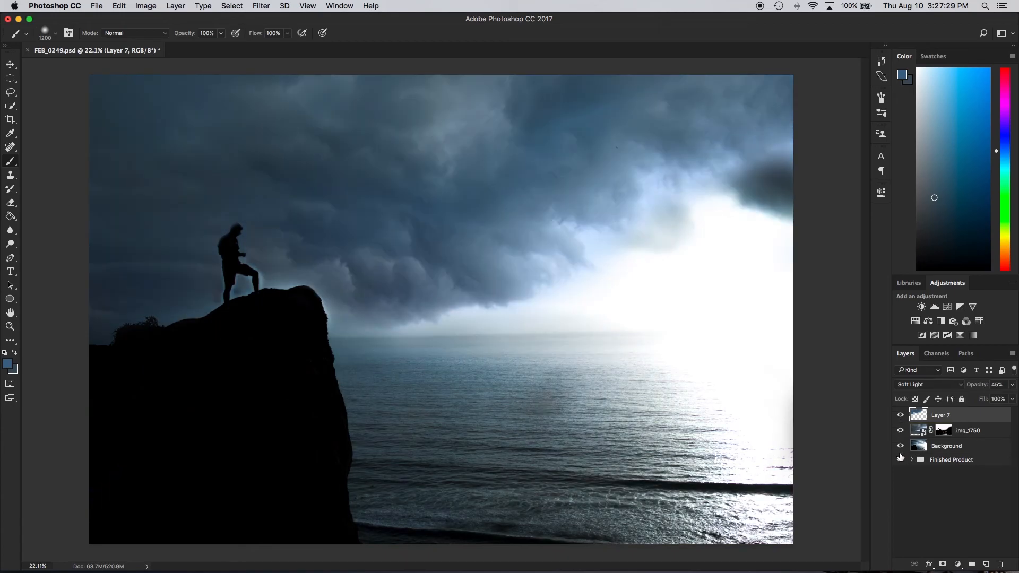
Add a gradient fill layer above Layer 7 and change its gradient's starting color stop to bright magenta-pink
click(957, 565)
click(955, 373)
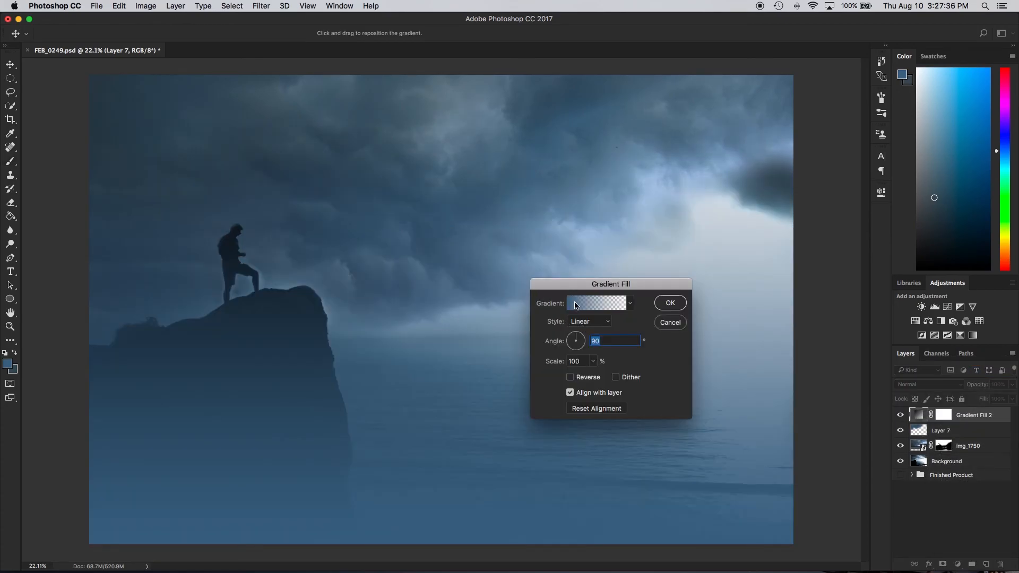
click(590, 308)
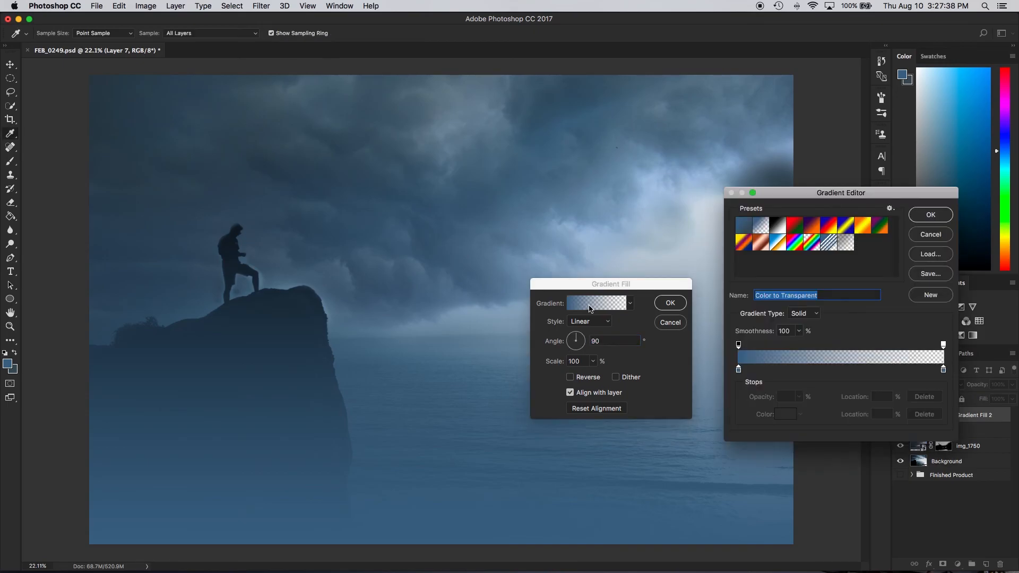
click(739, 370)
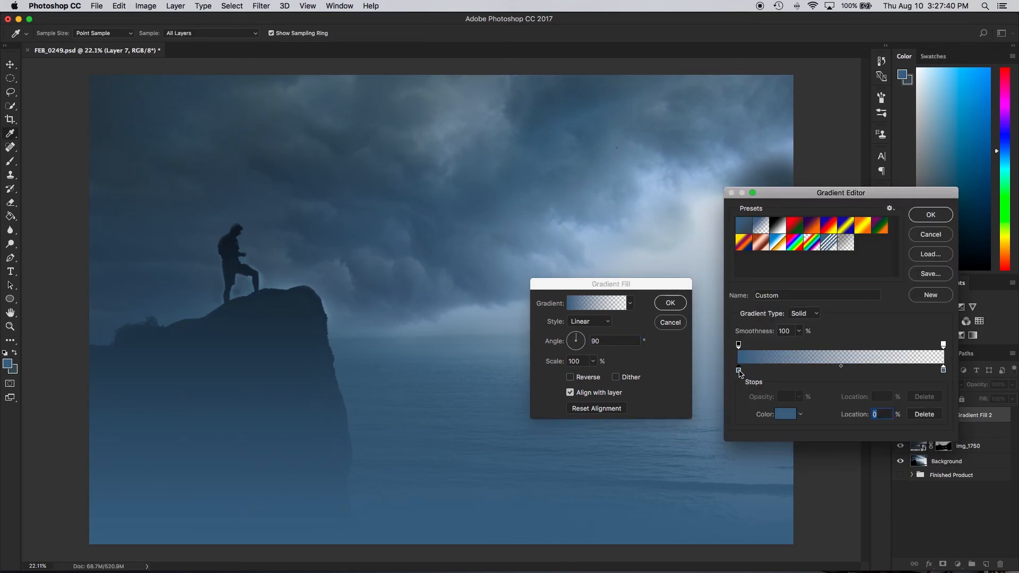
click(784, 414)
drag(392, 305, 391, 275)
drag(327, 271, 346, 258)
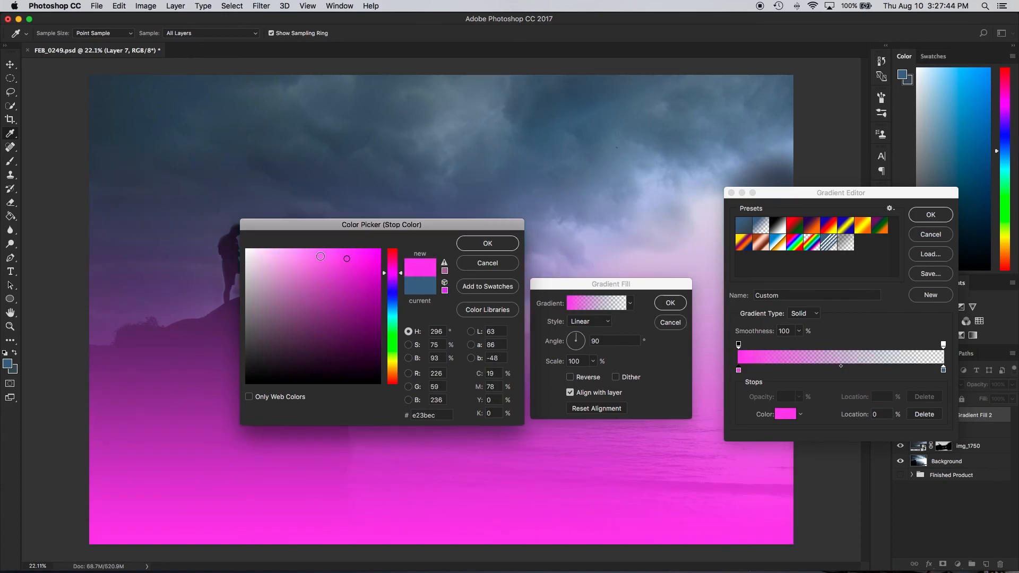
click(487, 243)
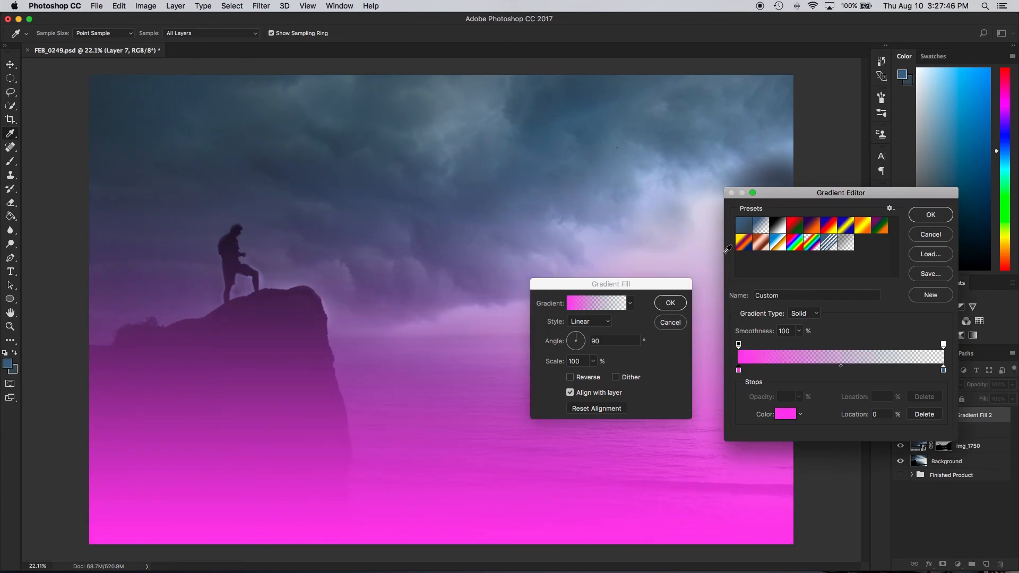
click(932, 214)
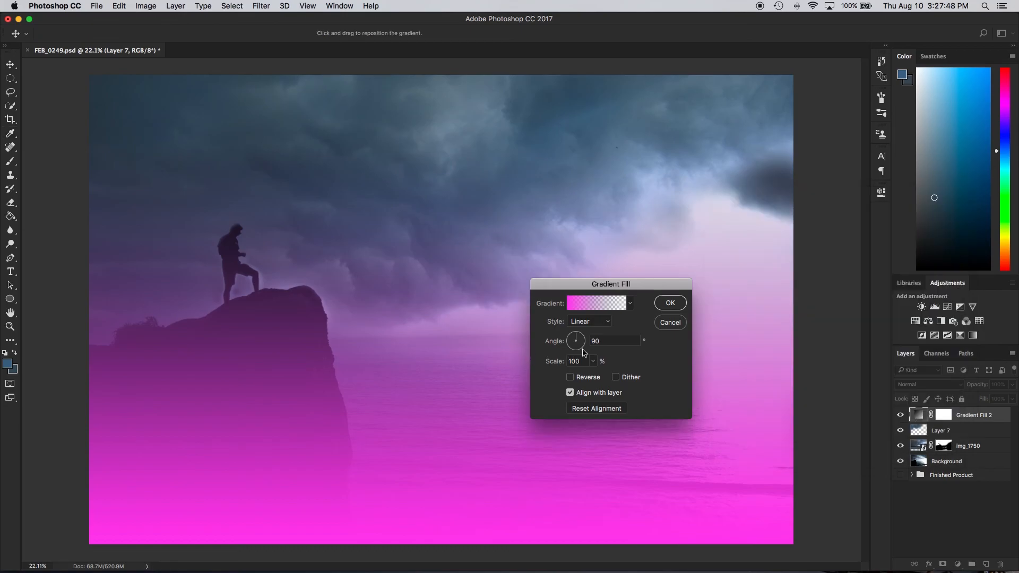
Make the gradient fill Radial, center it over the bright sky near the right edge of the photo, and scale it to 155%
click(601, 324)
click(602, 331)
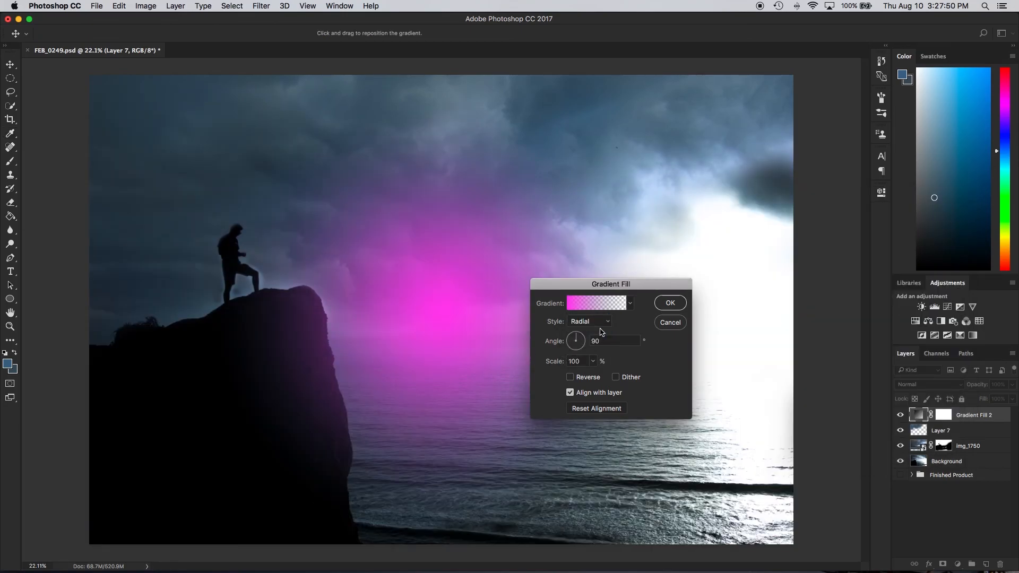
drag(462, 324, 717, 311)
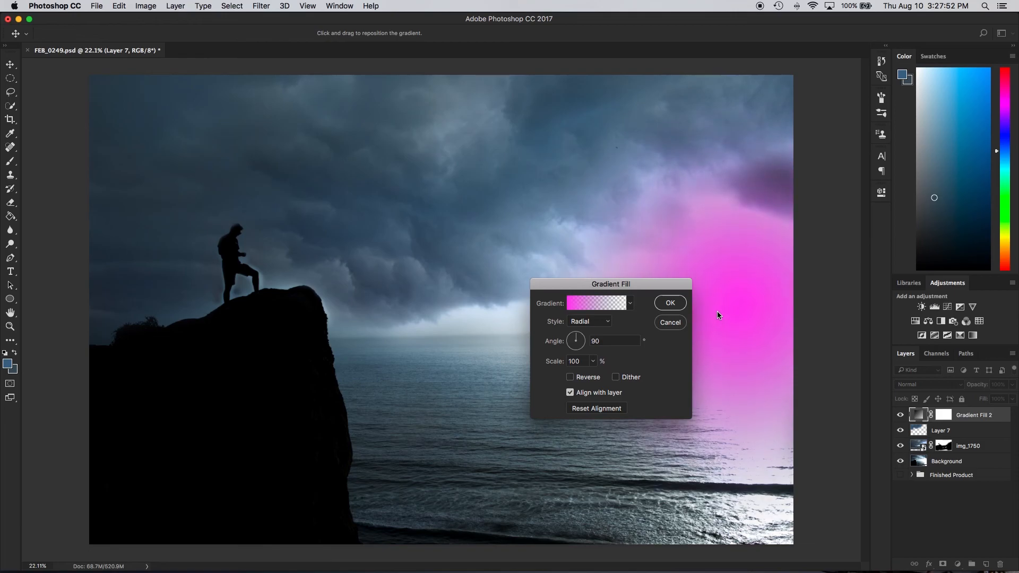
drag(631, 291, 388, 255)
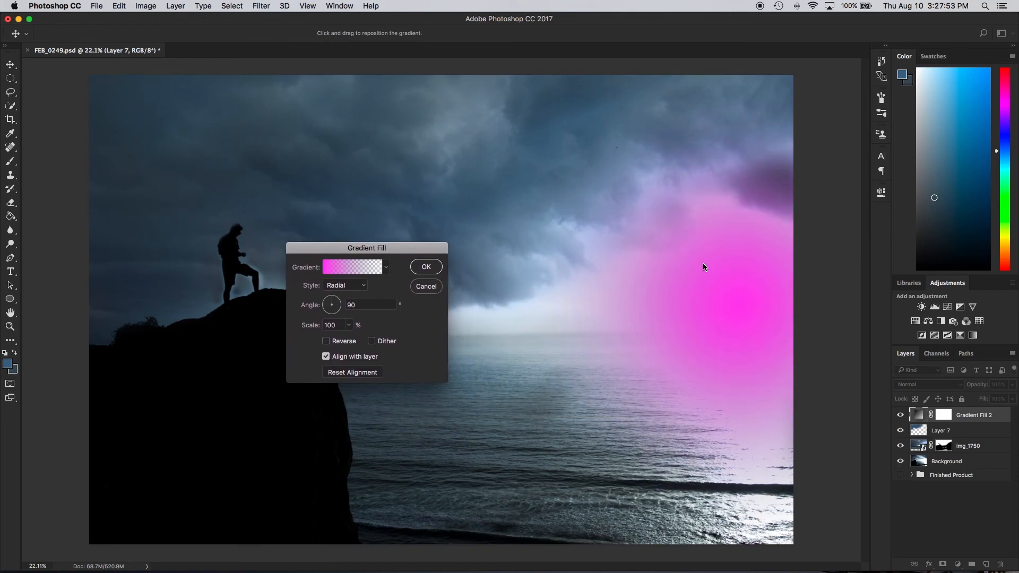
click(349, 325)
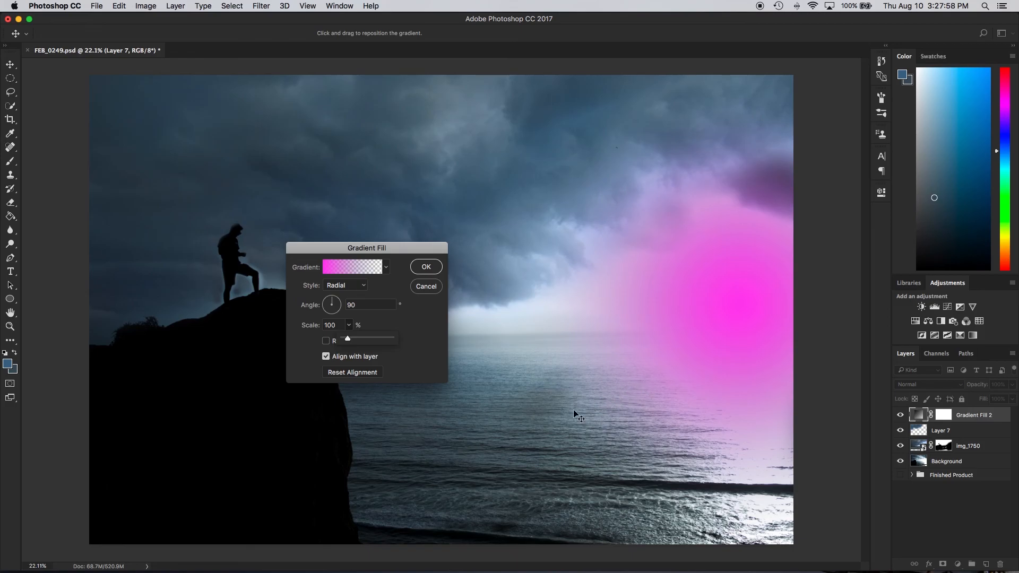
click(354, 337)
drag(355, 340, 351, 340)
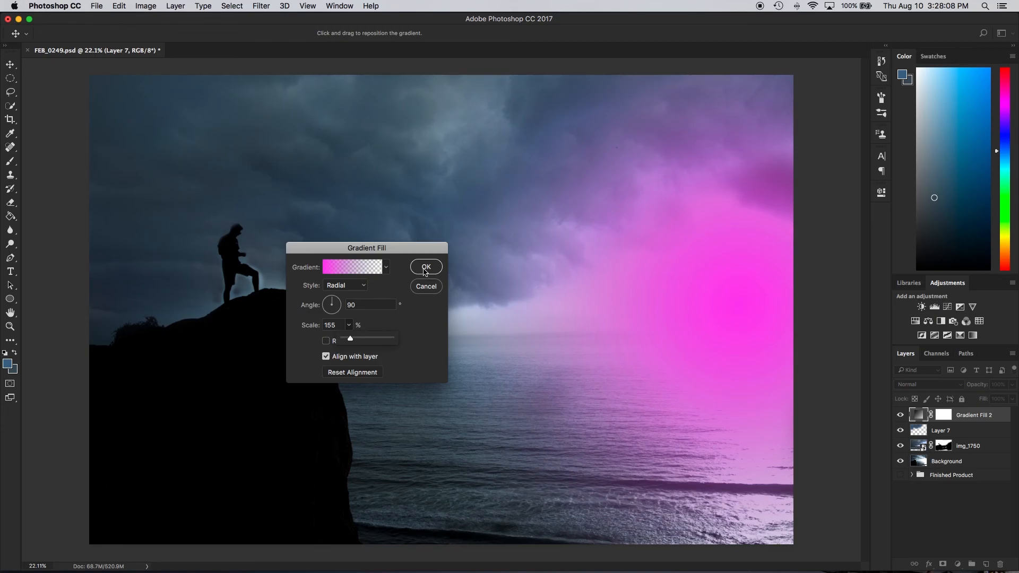
click(426, 267)
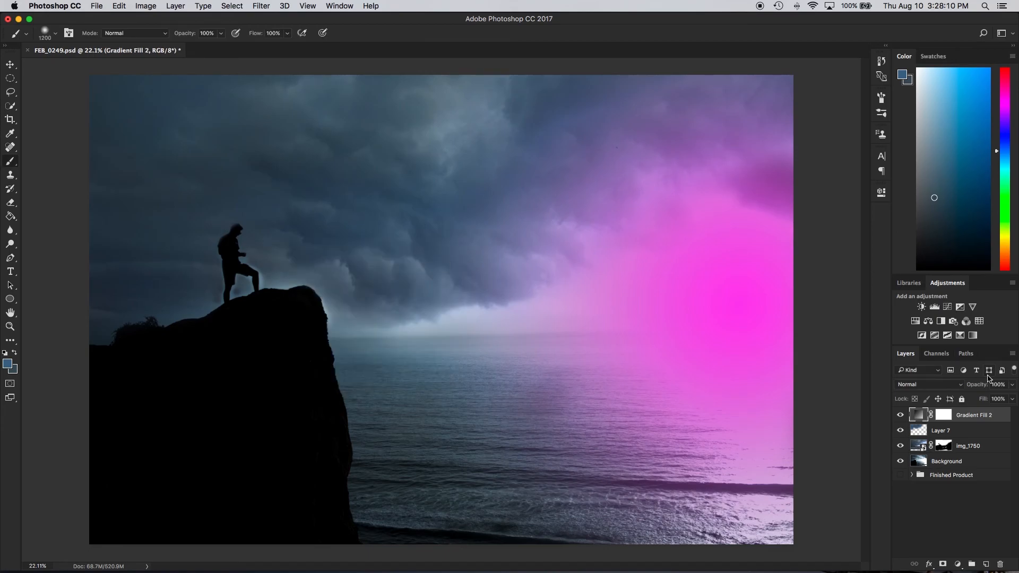
Set the gradient fill layer to Soft Light and paint black on its mask to remove the magenta from the upper-right clouds
click(952, 384)
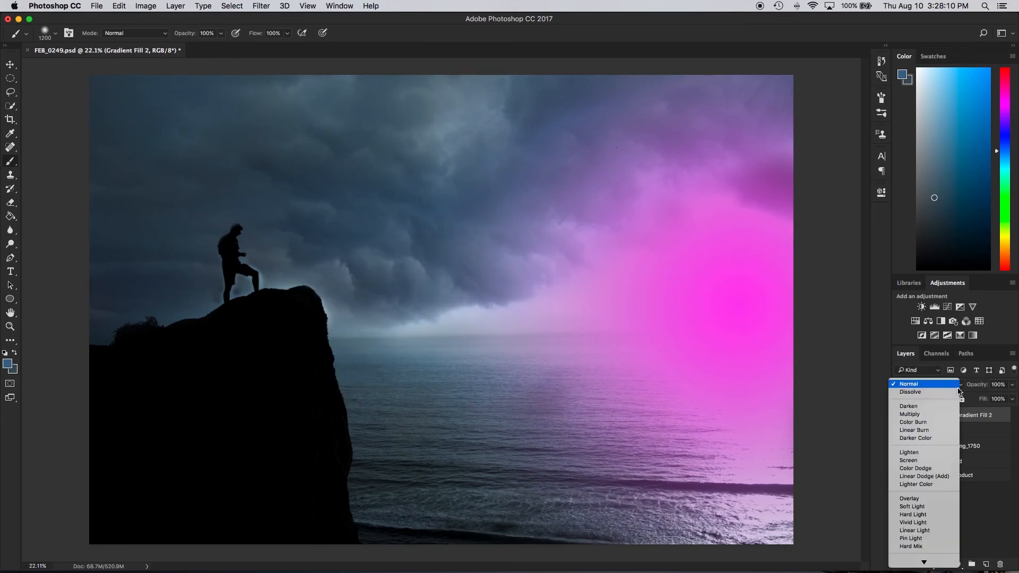
click(944, 505)
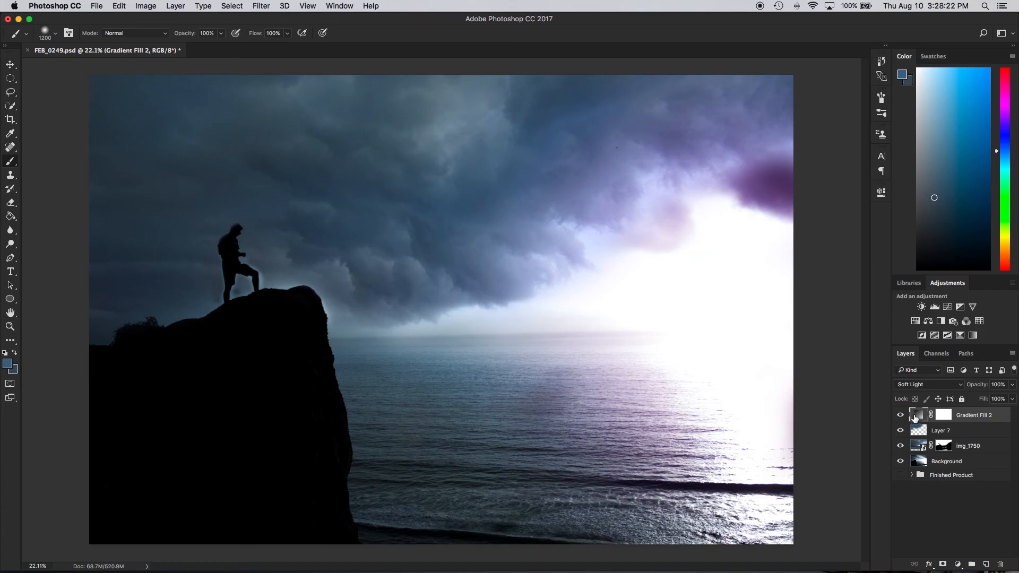
click(943, 415)
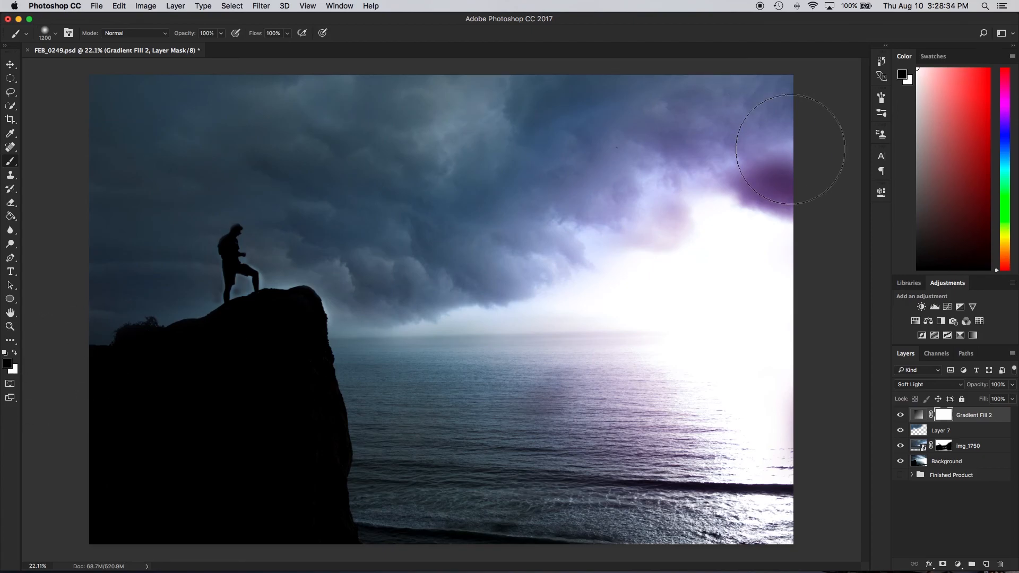
mouse_move(735, 189)
mouse_down()
mouse_move(712, 169)
mouse_move(748, 154)
mouse_move(708, 146)
mouse_move(708, 100)
mouse_move(582, 195)
mouse_move(652, 179)
mouse_move(558, 222)
mouse_move(677, 193)
mouse_move(714, 253)
mouse_up()
key(x)
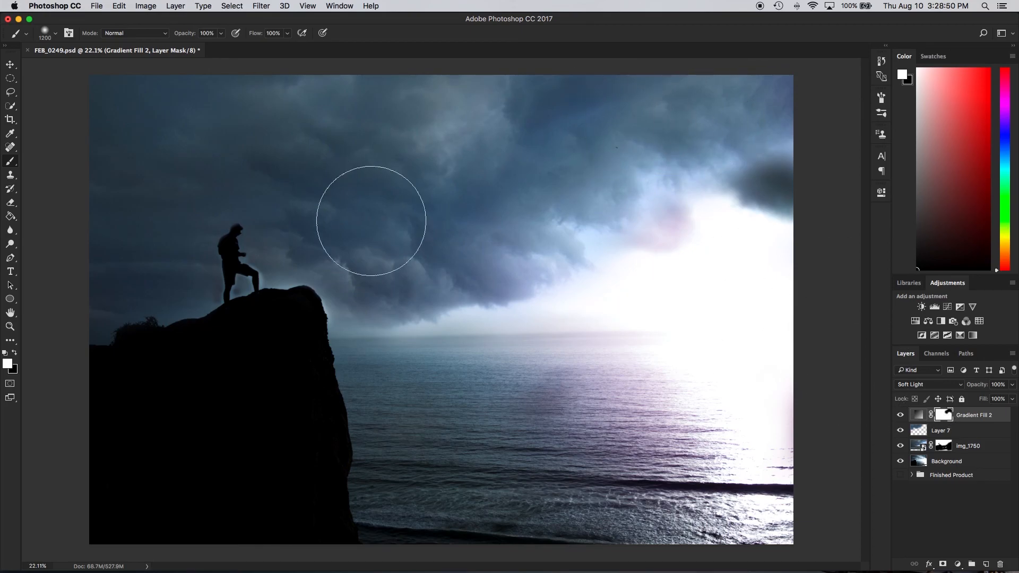
Paint black on the gradient fill's mask over the lower sea, and enlarge the brush to 1500 px
key(x)
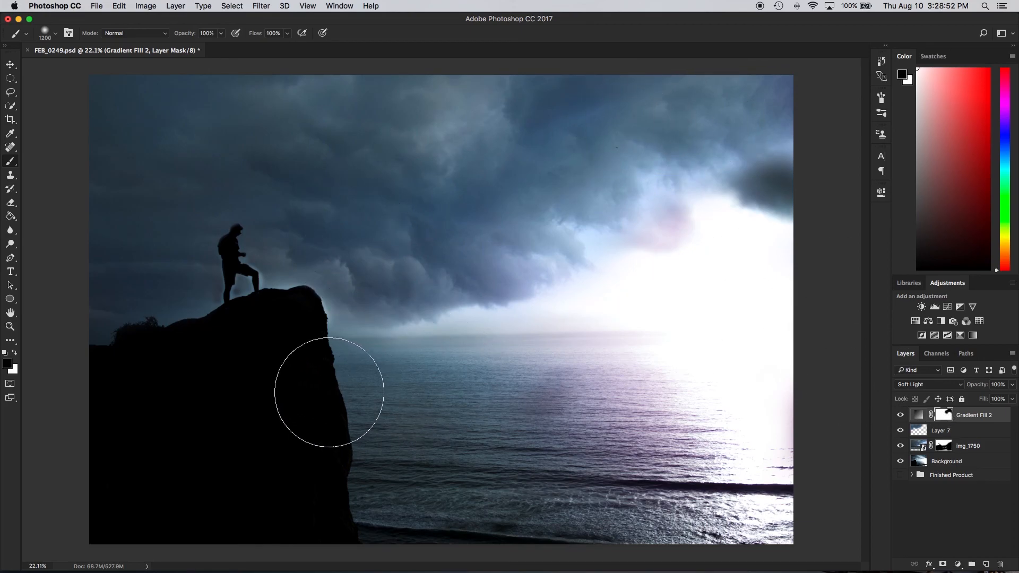
mouse_move(454, 548)
mouse_down()
mouse_move(570, 571)
mouse_move(571, 541)
mouse_move(744, 551)
mouse_move(572, 502)
mouse_up()
key(bracketright)
key(bracketright)
key(bracketright)
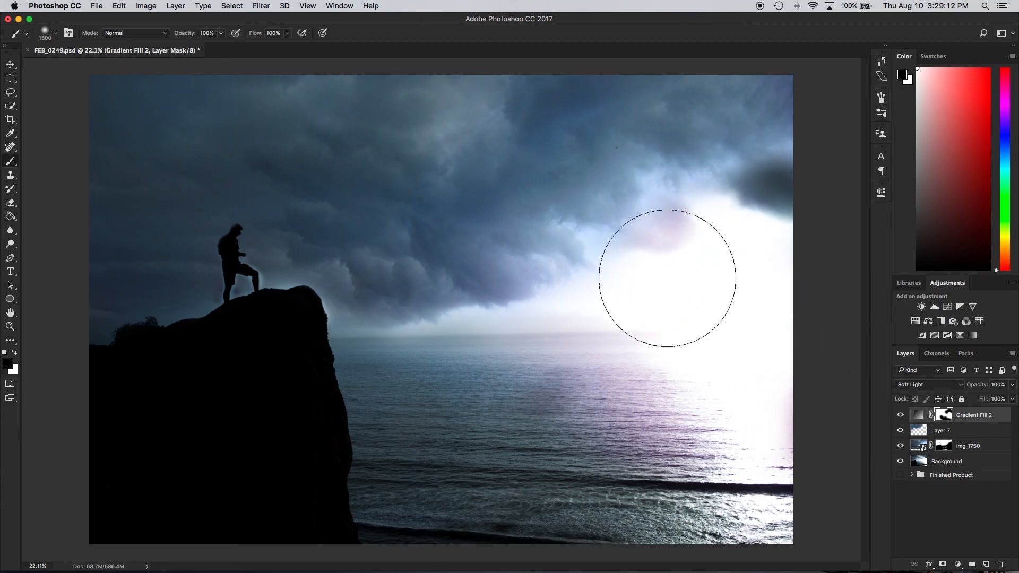
Add a Brightness/Contrast adjustment layer above the gradient fill with brightness 79, and invert its mask to black
click(912, 415)
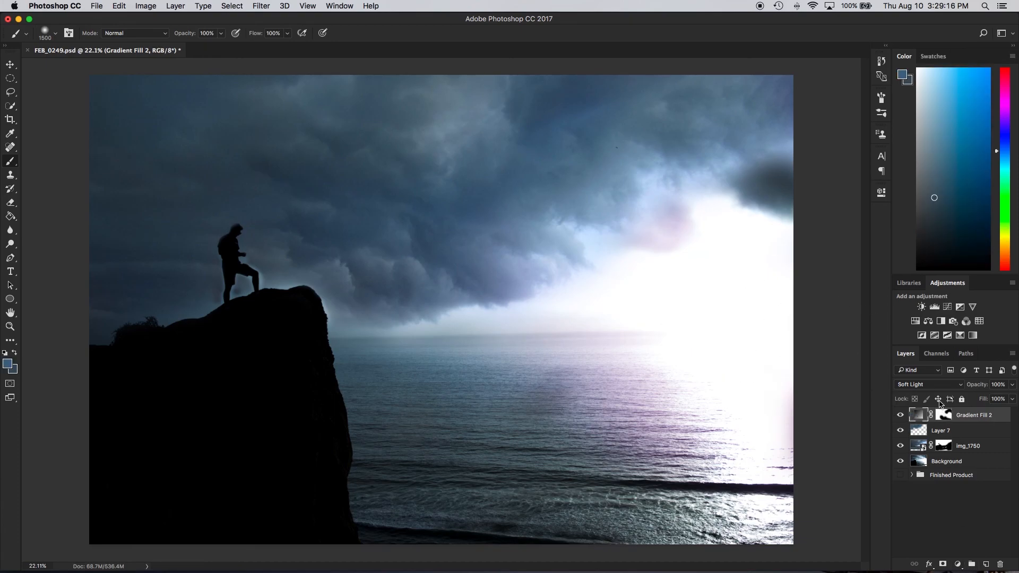
click(921, 307)
drag(791, 252, 823, 251)
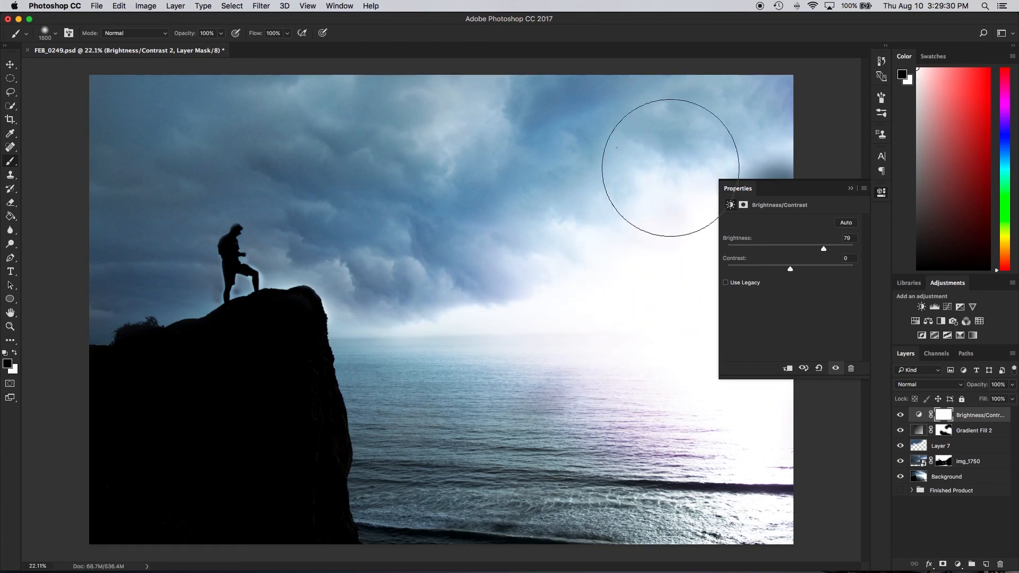
click(850, 189)
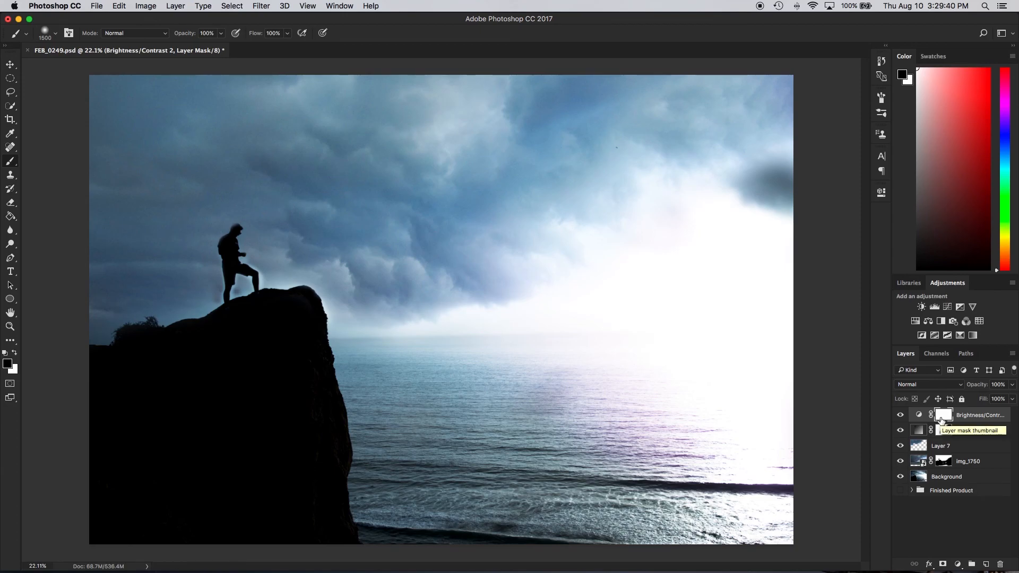
key(super+i)
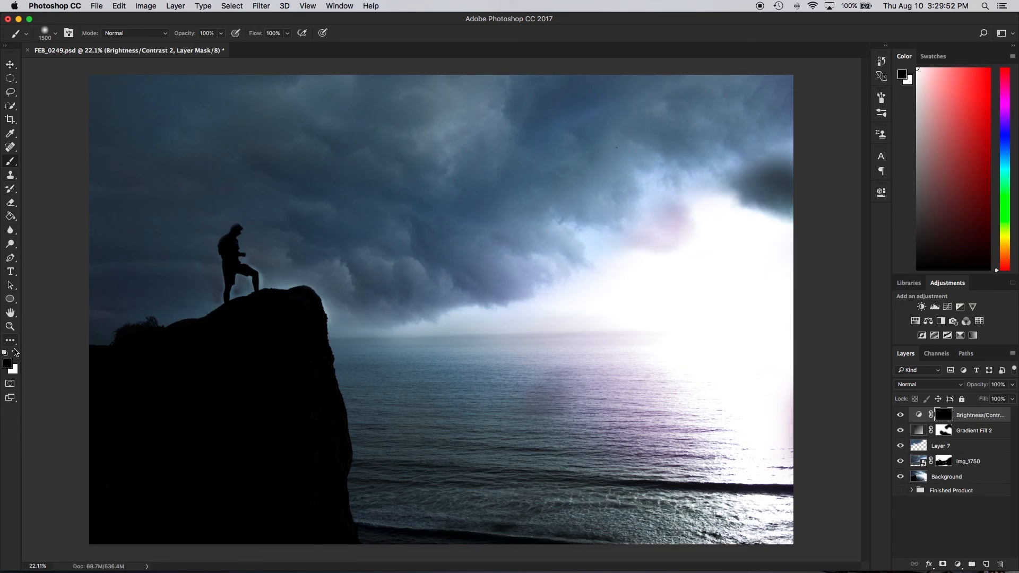
Paint white on the Brightness/Contrast mask over the bright sky and horizon, enlarging the soft brush to 2300 px
key(x)
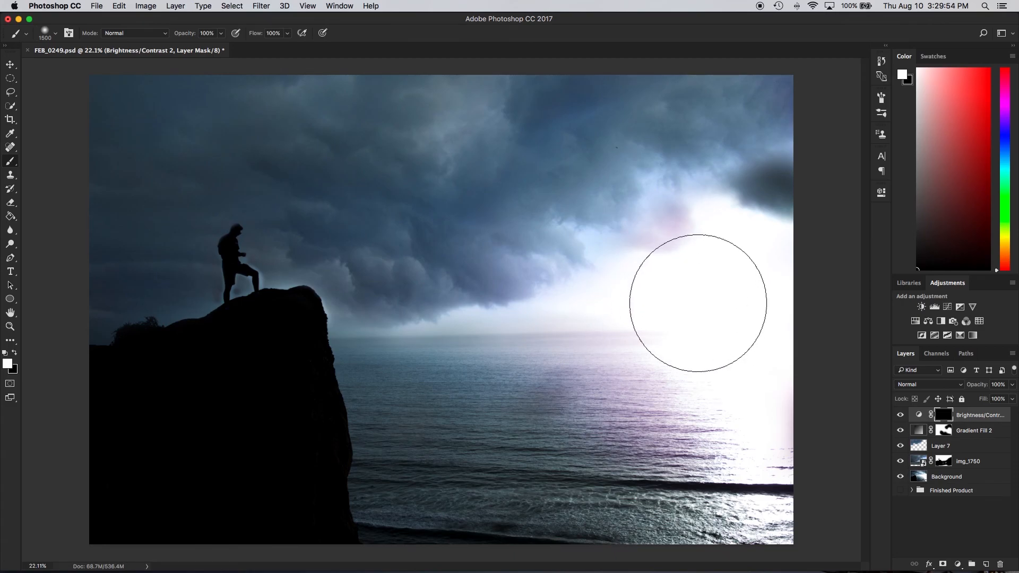
mouse_move(735, 321)
mouse_down()
mouse_move(614, 352)
mouse_move(673, 350)
mouse_move(658, 316)
mouse_move(680, 374)
mouse_move(749, 384)
mouse_move(726, 343)
mouse_move(744, 224)
mouse_move(751, 240)
mouse_move(777, 210)
mouse_move(684, 276)
mouse_move(607, 288)
mouse_move(641, 227)
mouse_move(724, 173)
mouse_move(744, 200)
mouse_move(738, 231)
mouse_move(680, 278)
mouse_move(606, 300)
mouse_move(578, 270)
mouse_up()
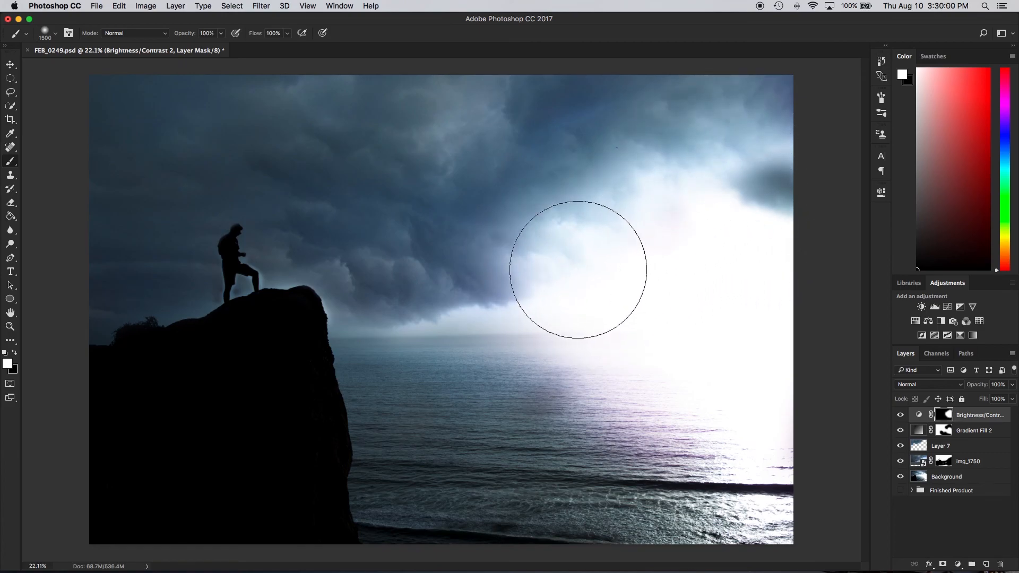
key(bracketright)
key(bracketright)
key(bracketright)
key(bracketright)
key(bracketright)
key(bracketright)
key(bracketright)
key(bracketright)
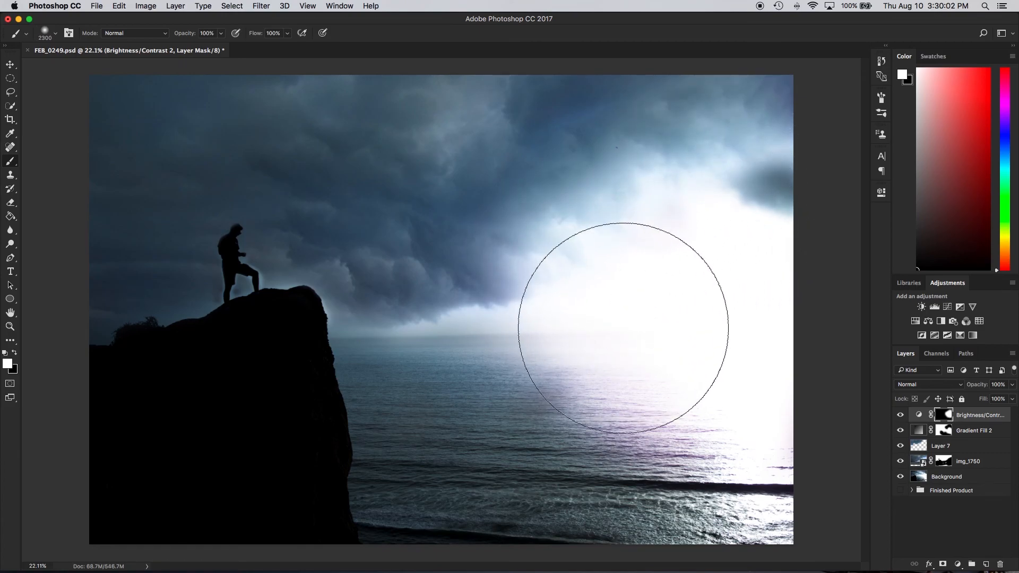
mouse_move(639, 341)
mouse_down()
mouse_move(763, 383)
mouse_move(608, 276)
mouse_move(603, 296)
mouse_move(670, 218)
mouse_move(712, 207)
mouse_move(630, 322)
mouse_move(693, 307)
mouse_move(637, 294)
mouse_move(673, 246)
mouse_move(719, 258)
mouse_move(755, 301)
mouse_up()
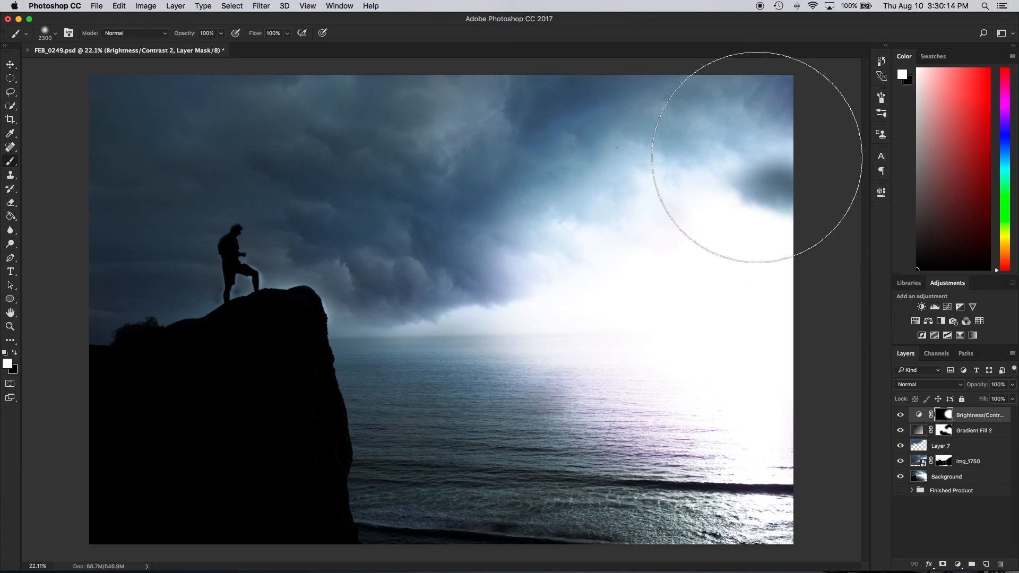
Compare the composite with the img_1750 sky layer and Layer 7 each switched off and on
click(901, 462)
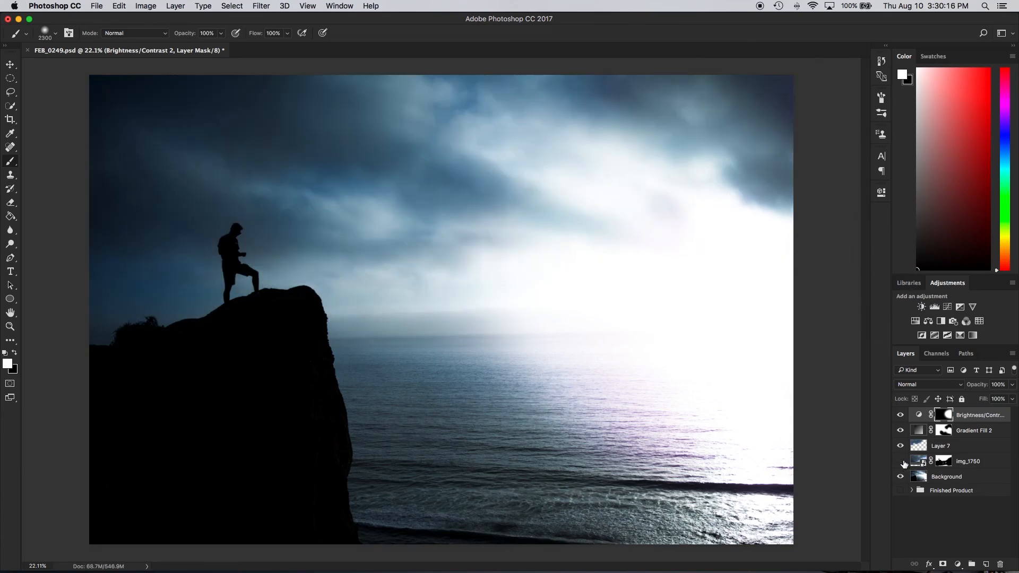
click(900, 462)
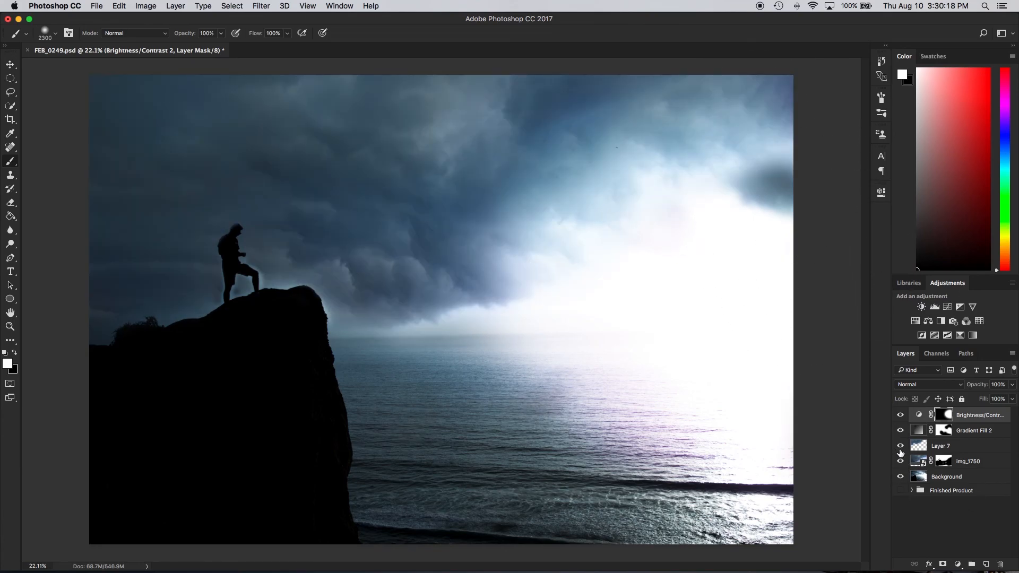
click(900, 446)
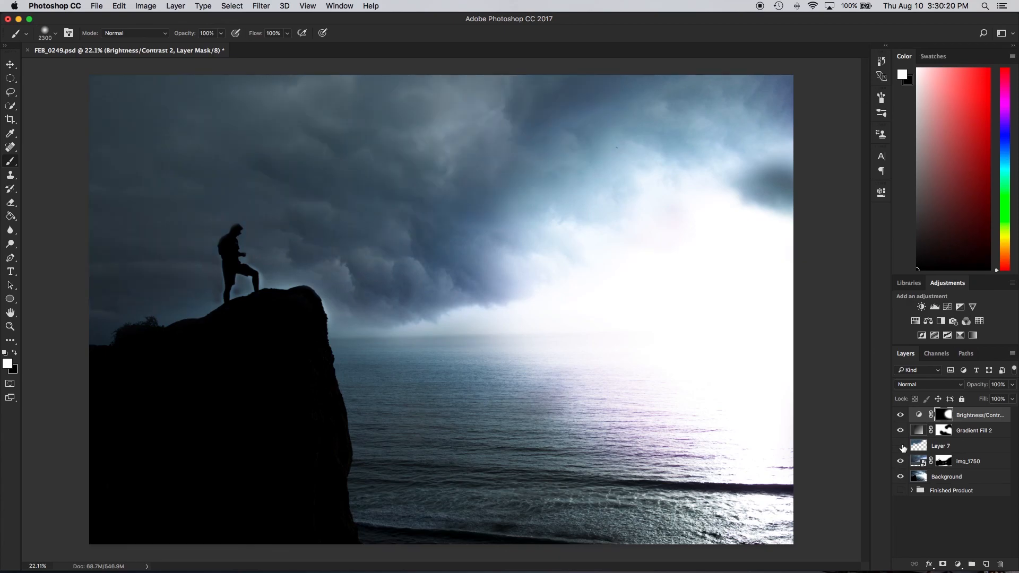
click(900, 446)
click(900, 463)
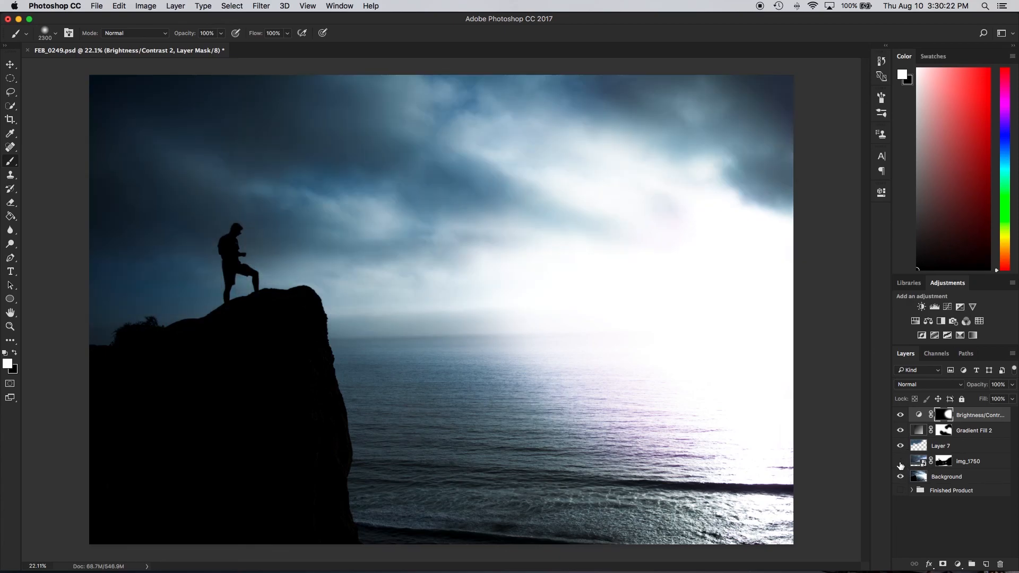
click(900, 463)
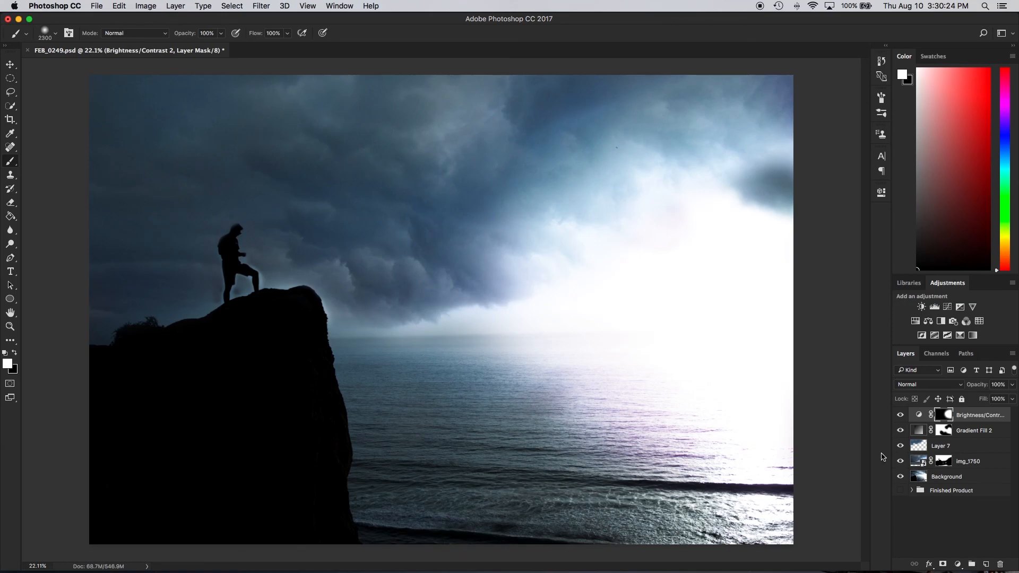
Paint white on the img_1750 layer mask with an 800 px brush over the dark cloud patch at the photo's right edge
click(945, 461)
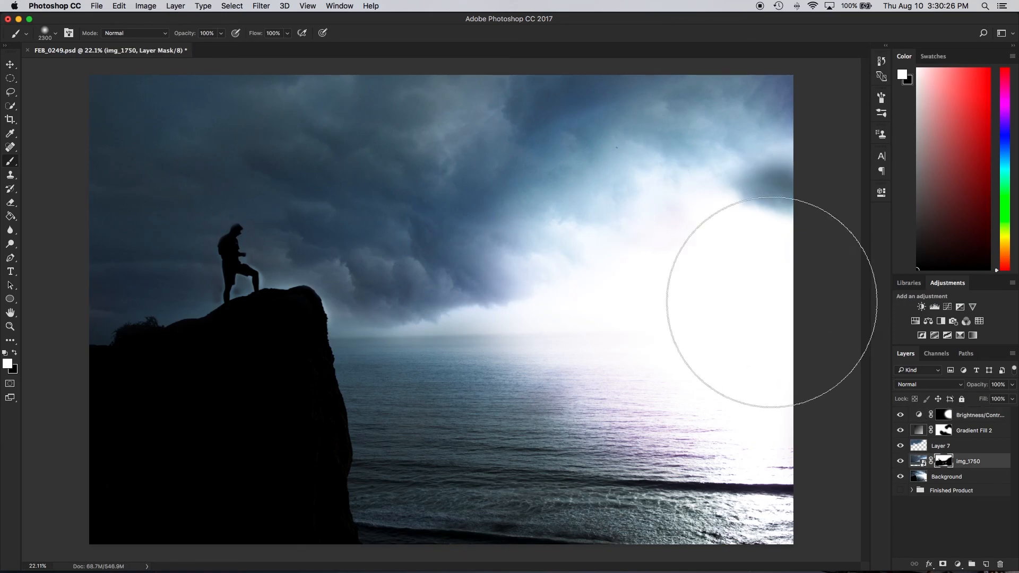
key(bracketleft)
key(bracketleft)
key(bracketleft)
key(bracketleft)
key(bracketleft)
key(bracketleft)
key(bracketleft)
key(bracketleft)
key(bracketleft)
key(bracketleft)
key(bracketleft)
key(bracketleft)
key(bracketleft)
key(bracketleft)
key(bracketleft)
mouse_move(762, 163)
mouse_down()
mouse_move(760, 200)
mouse_move(758, 191)
mouse_up()
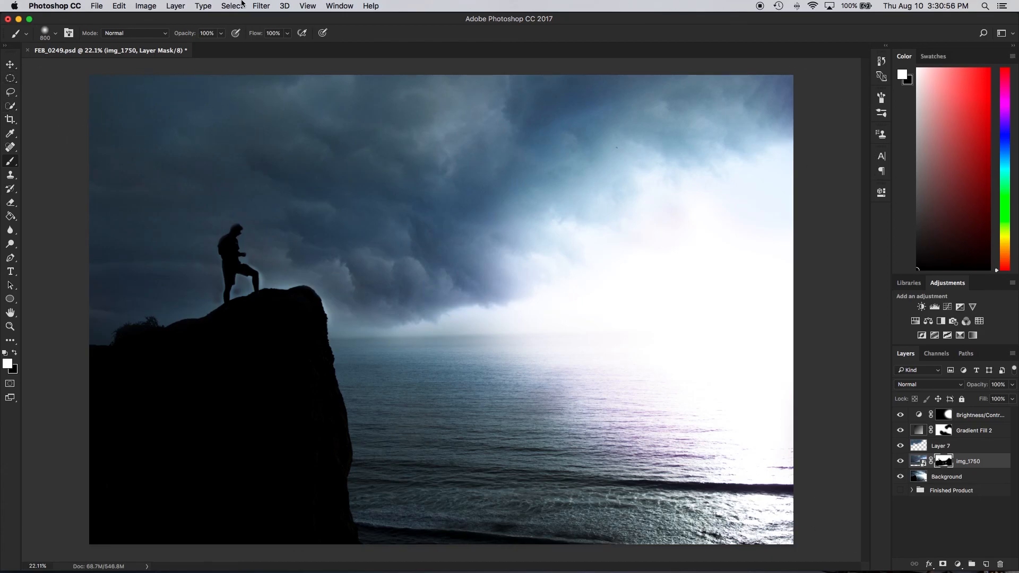
Start a Lens Flare on the Background layer and place its centre in the bright sky near the photo's right edge
click(267, 4)
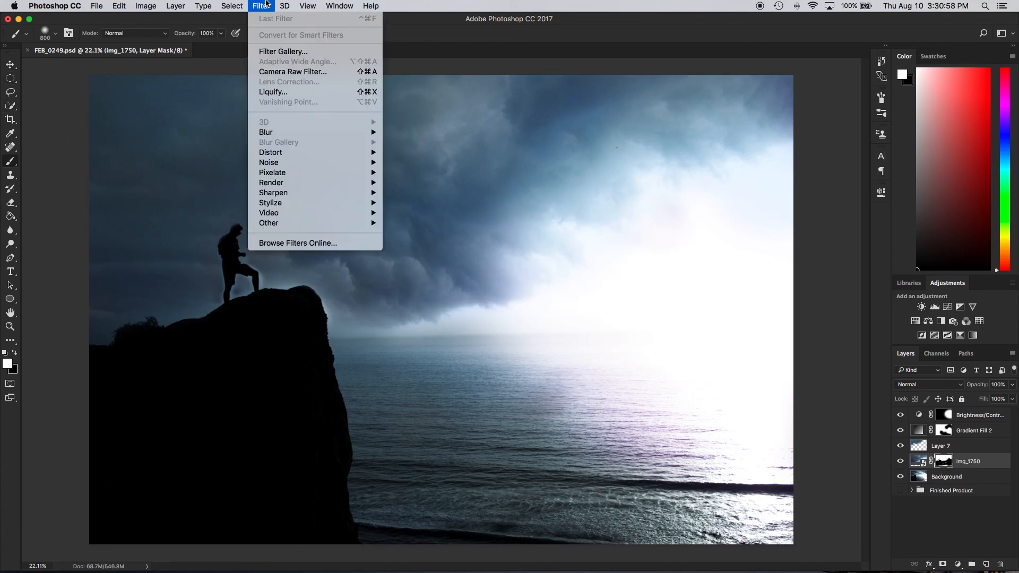
click(263, 4)
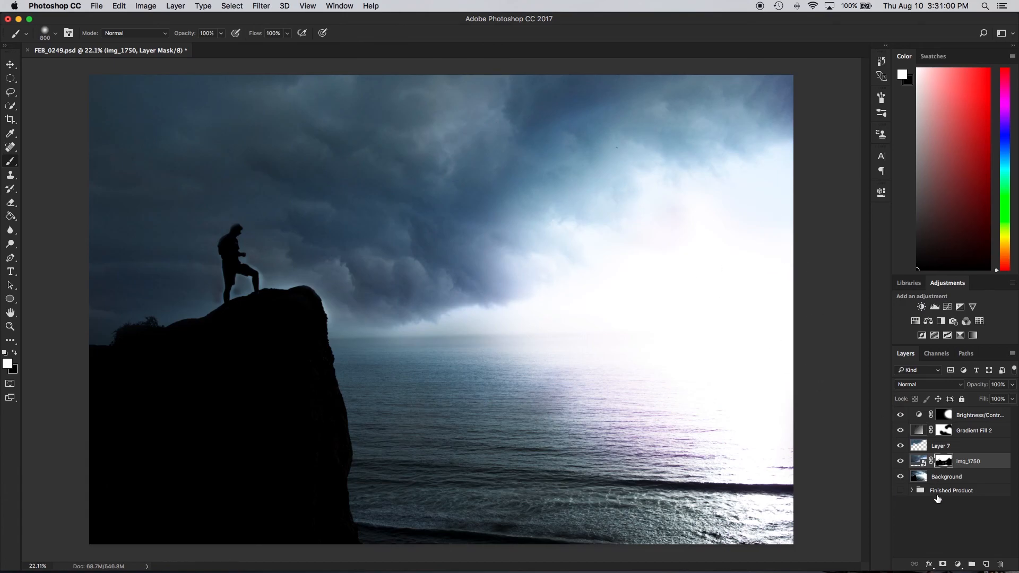
click(921, 481)
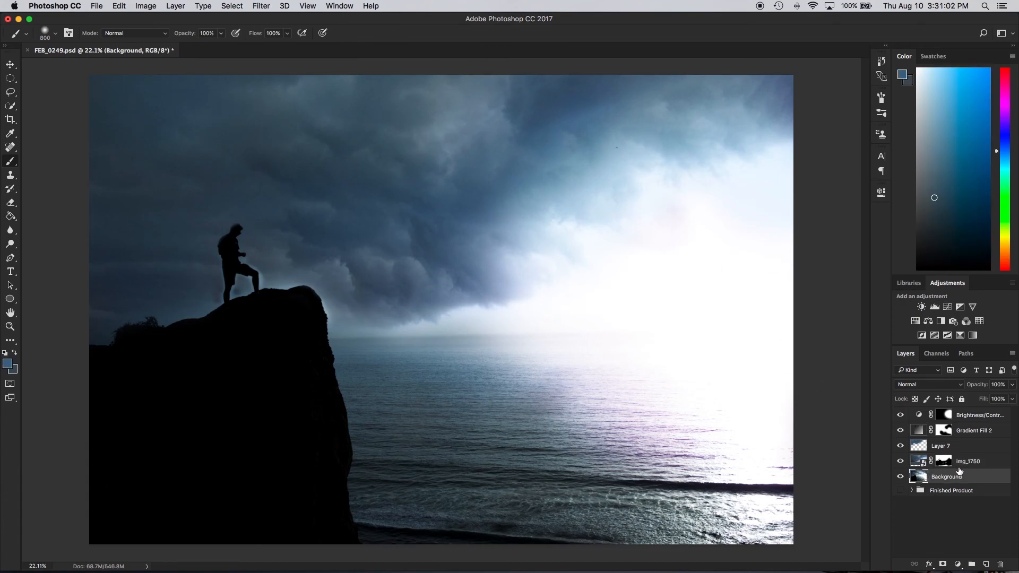
click(900, 476)
click(900, 476)
click(261, 6)
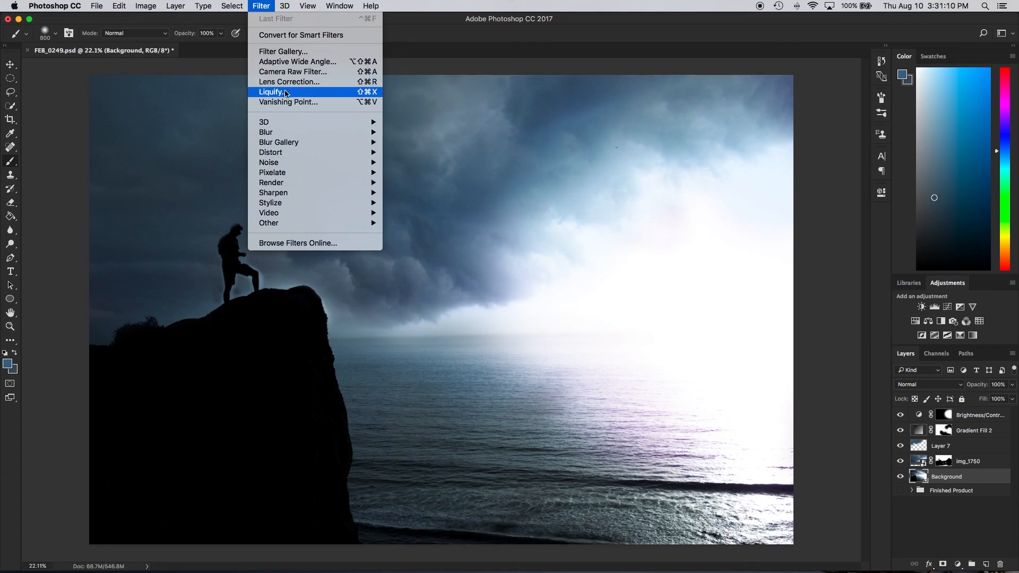
mouse_move(298, 186)
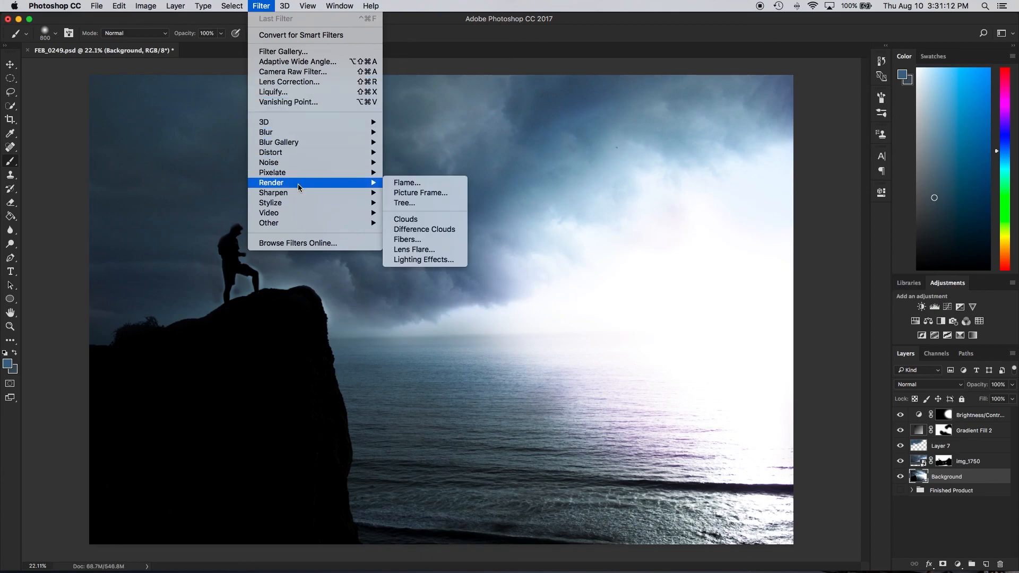
click(417, 250)
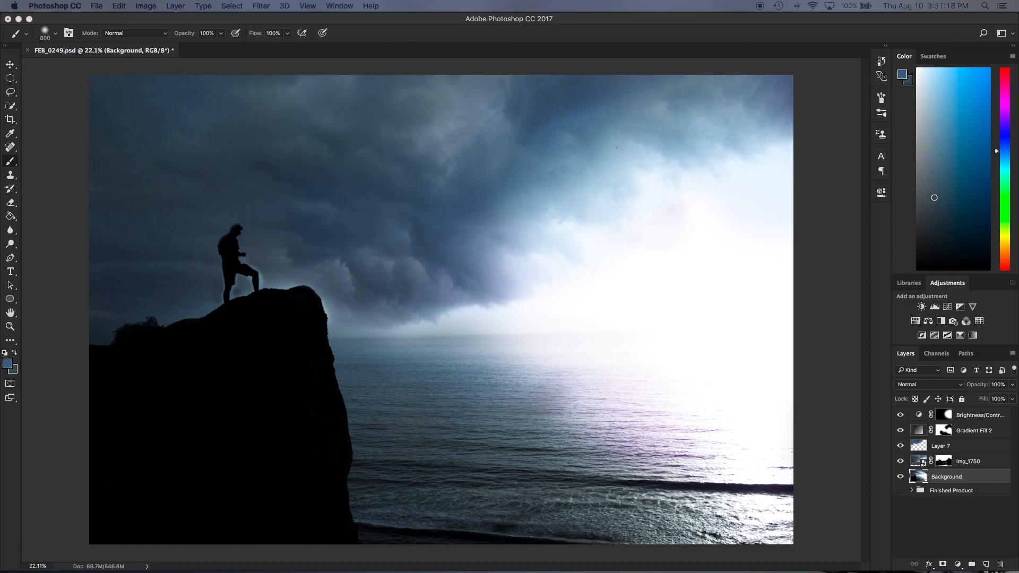
drag(754, 52, 547, 177)
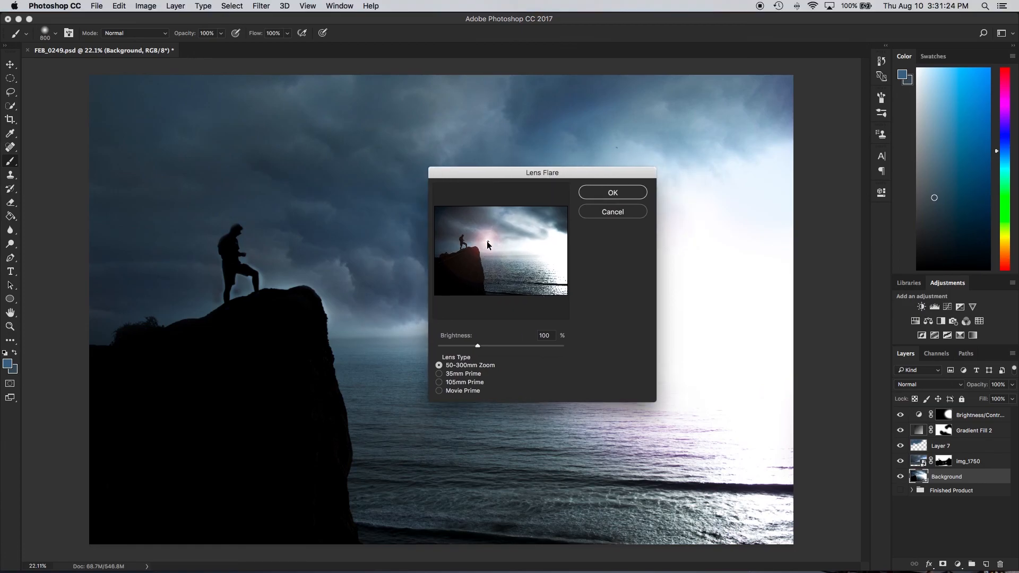
drag(488, 240, 553, 238)
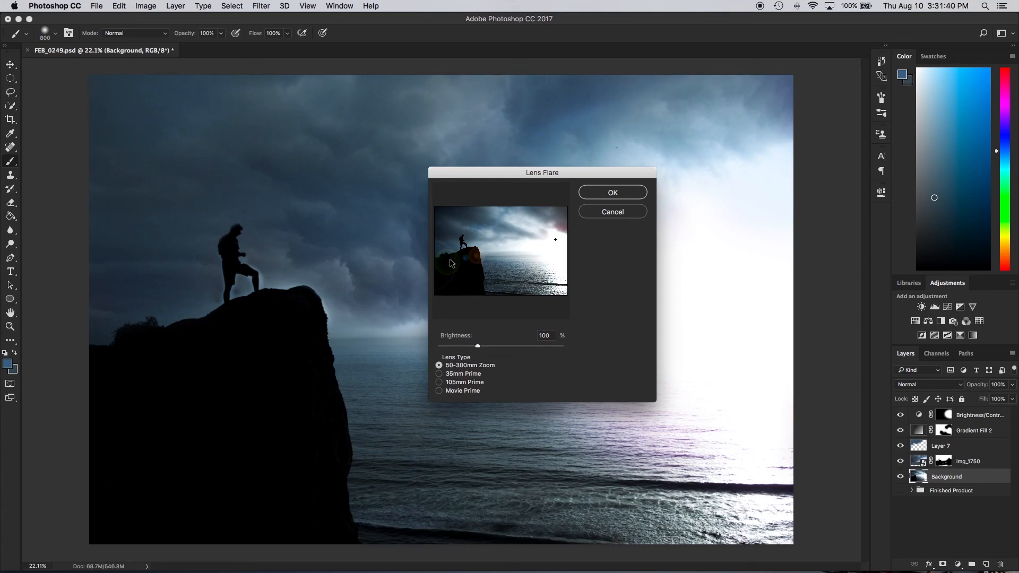
Preview the flare with the 35mm Prime, 105mm Prime and Movie Prime lens types, then return to 50-300mm Zoom
click(463, 374)
click(461, 383)
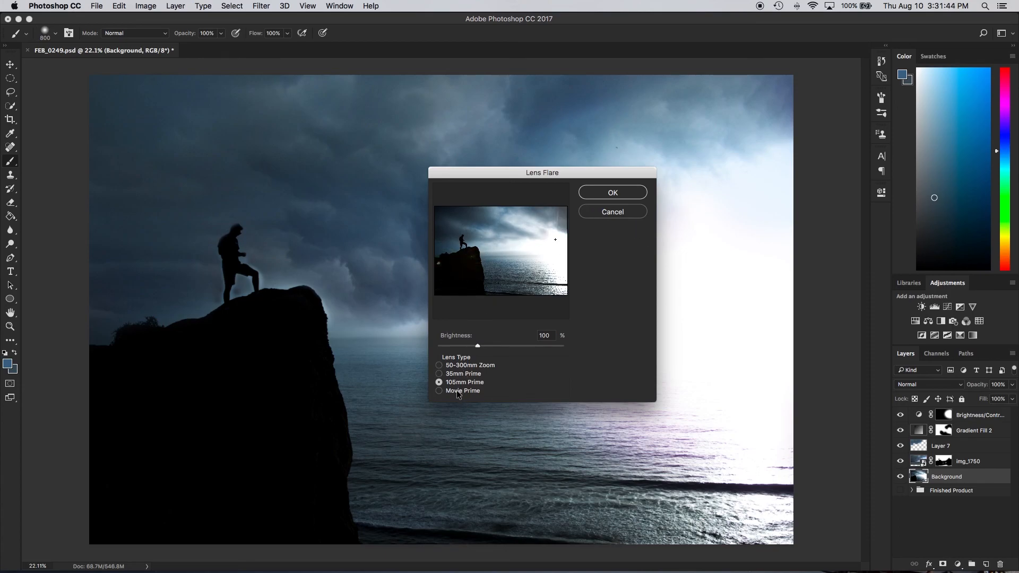
click(458, 392)
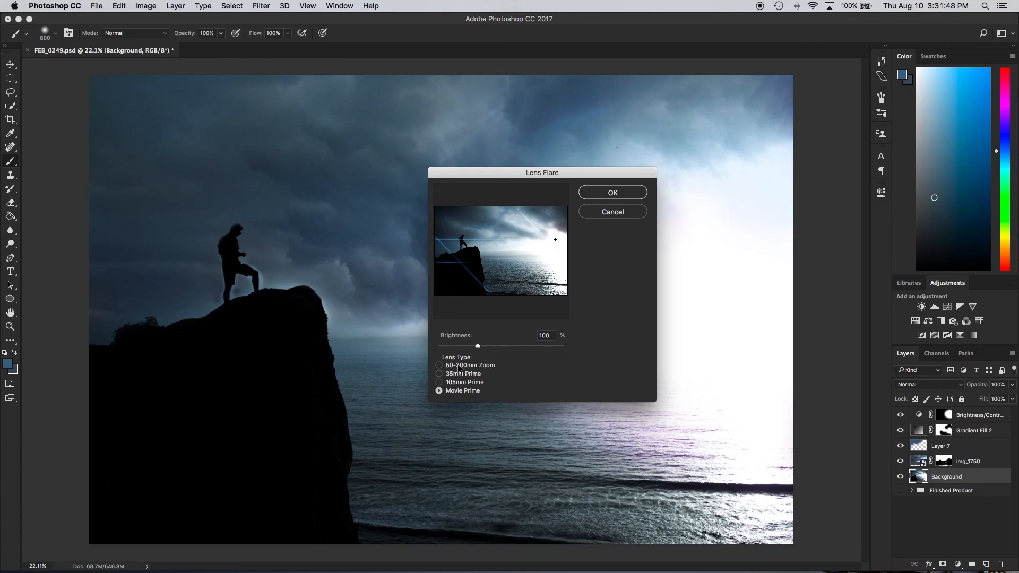
click(459, 368)
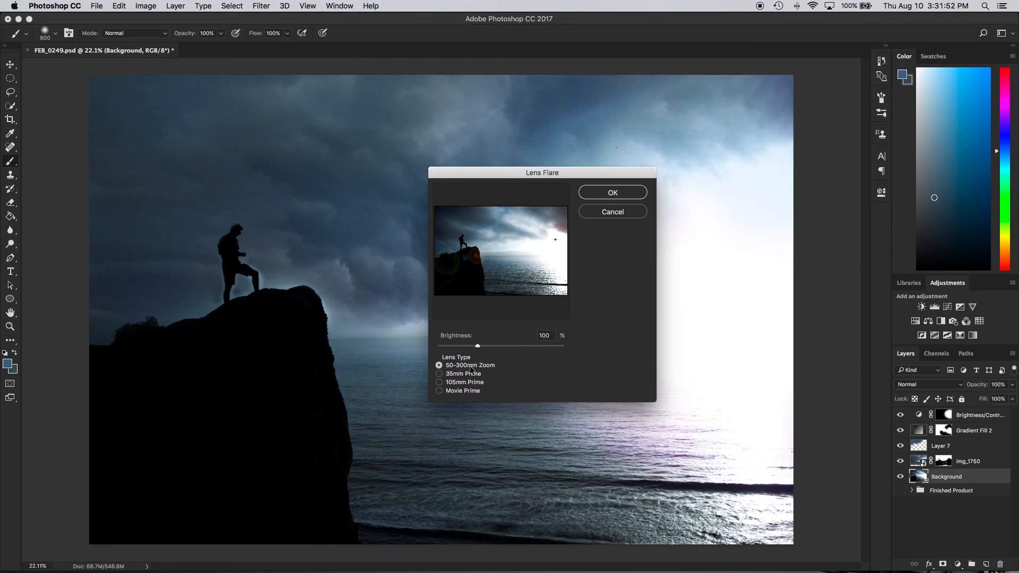
Set the flare brightness to 64%, nudge its centre slightly lower in the bright sky, and apply the Lens Flare
mouse_move(476, 346)
mouse_down()
mouse_move(456, 341)
mouse_move(528, 345)
mouse_move(463, 346)
mouse_up()
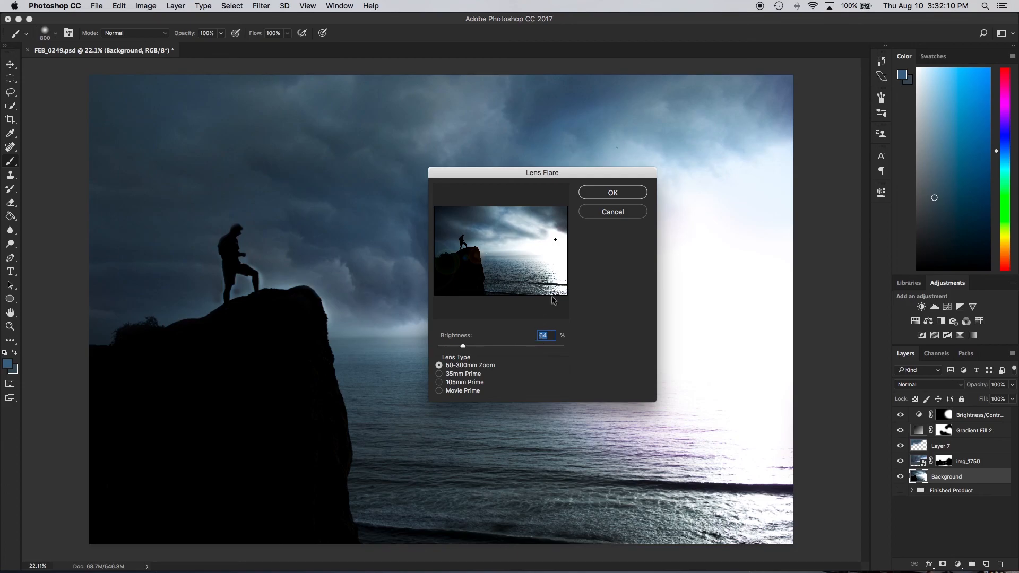
click(556, 242)
click(612, 193)
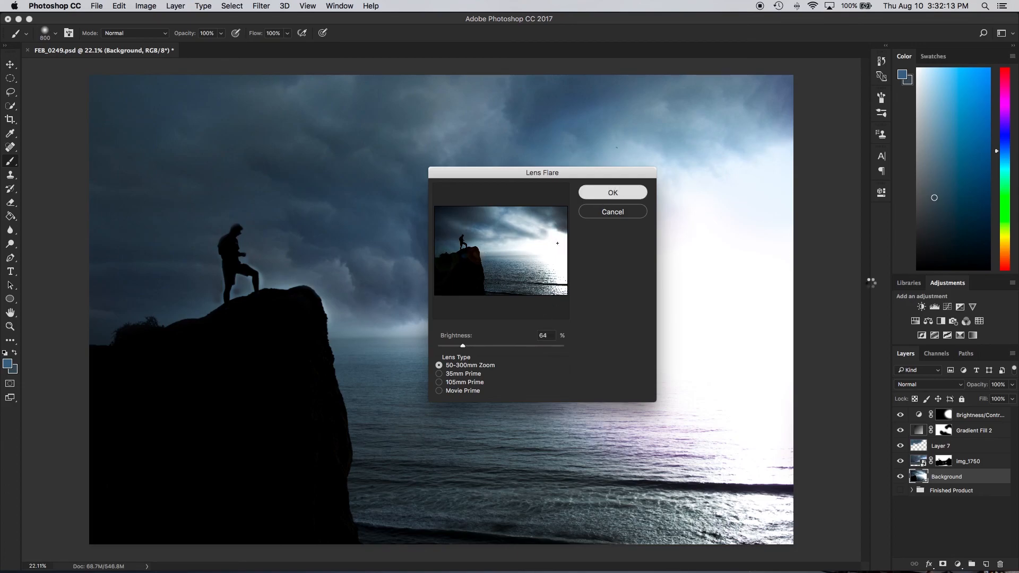